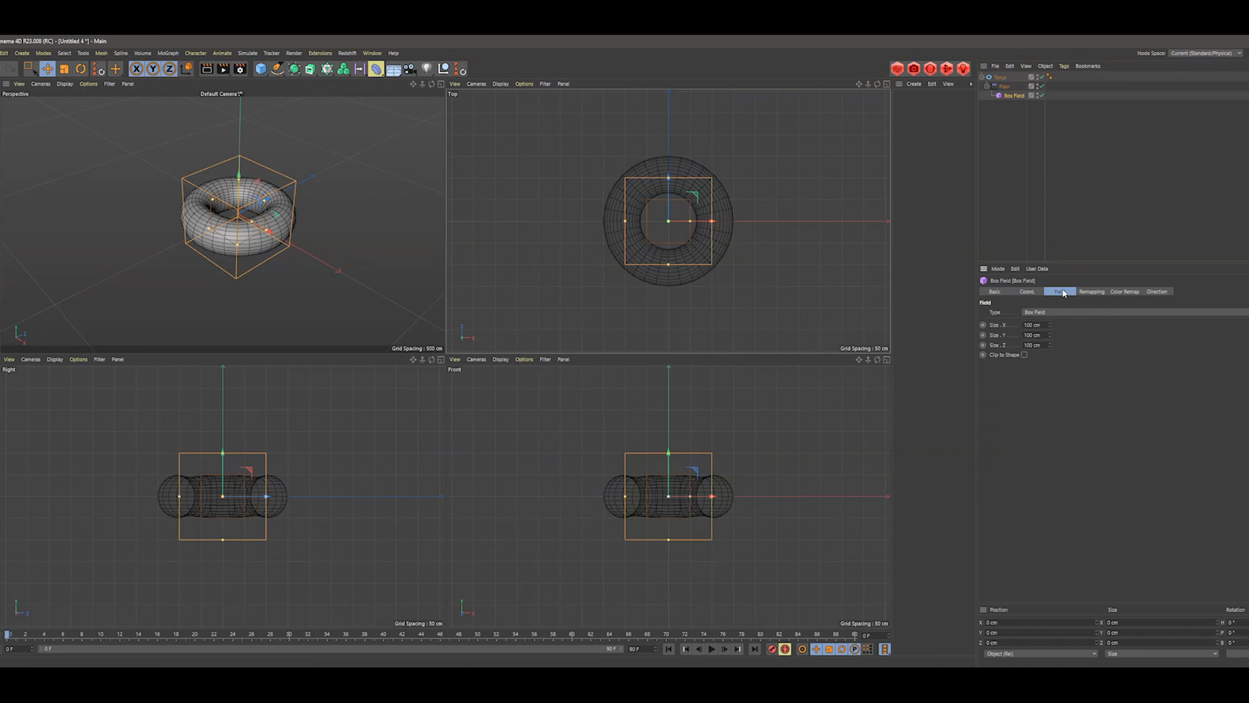
# - Resize the box field into a wide, thin slab of about 443 × 8 × 447 cm around the torus
pyautogui.moveTo(1050, 325); pyautogui.dragTo(1053, 373)
pyautogui.moveTo(1049, 324); pyautogui.dragTo(1051, 325)
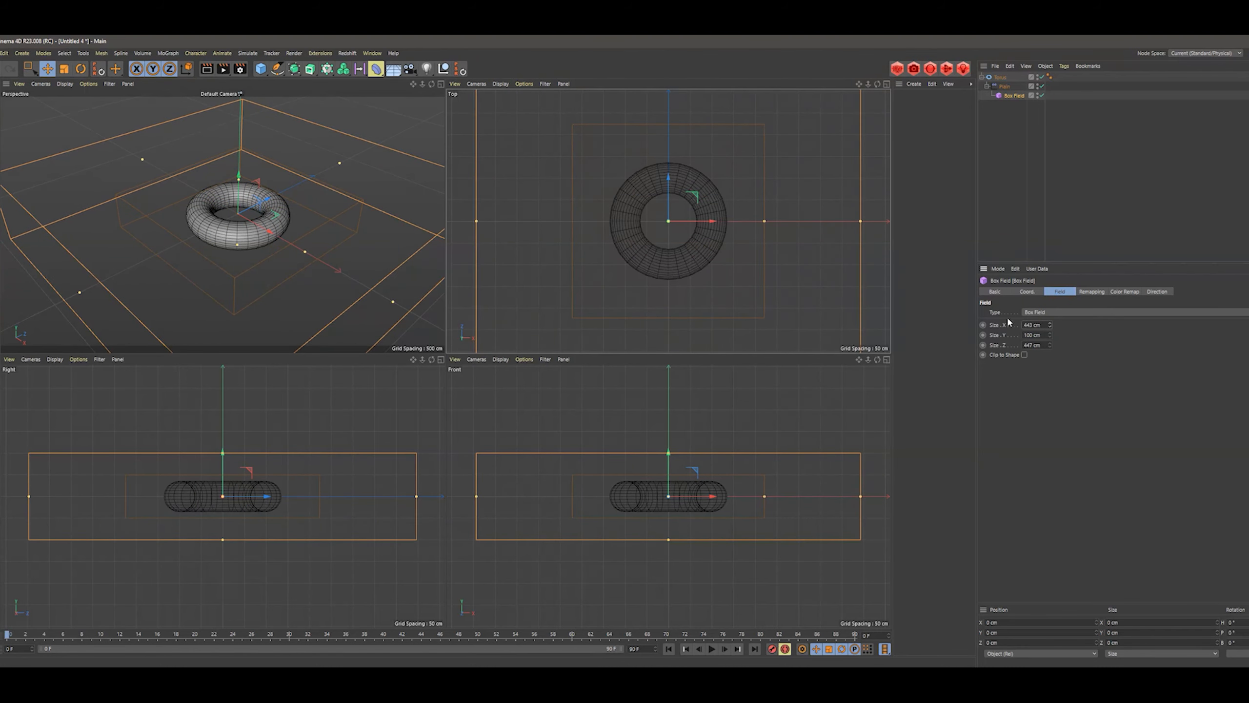
pyautogui.moveTo(305, 252); pyautogui.dragTo(356, 281)
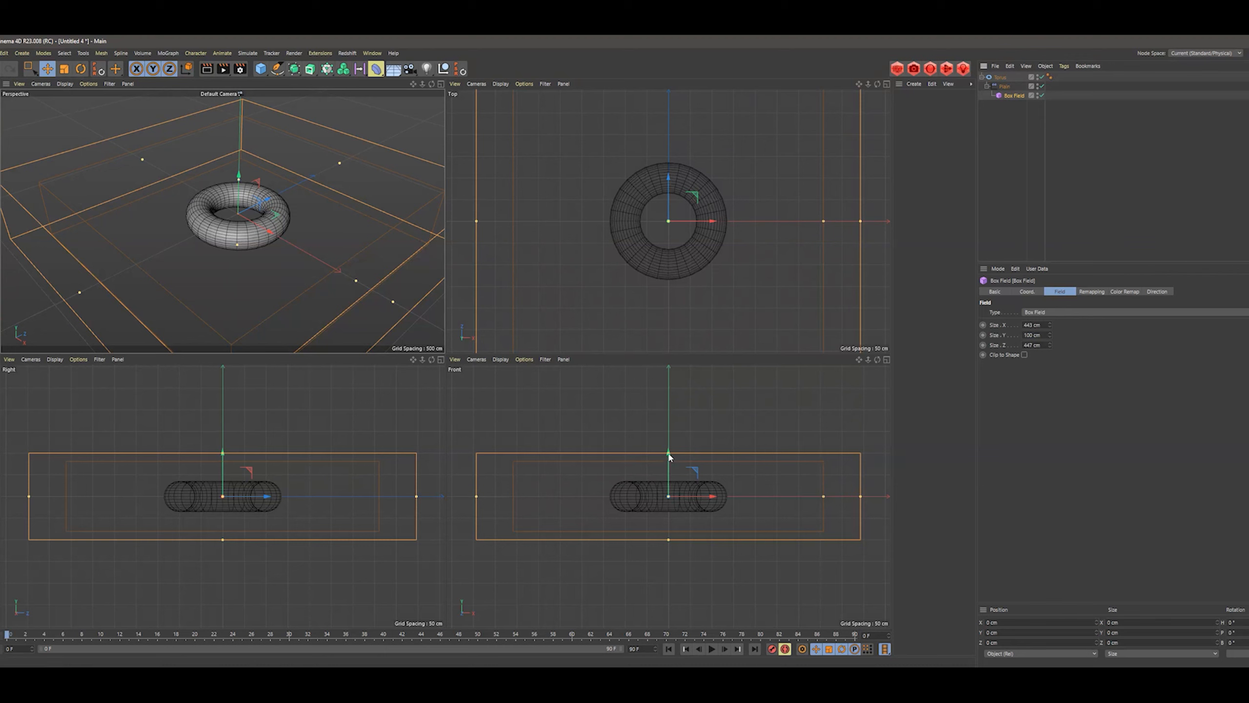
pyautogui.moveTo(1051, 337); pyautogui.dragTo(1050, 377)
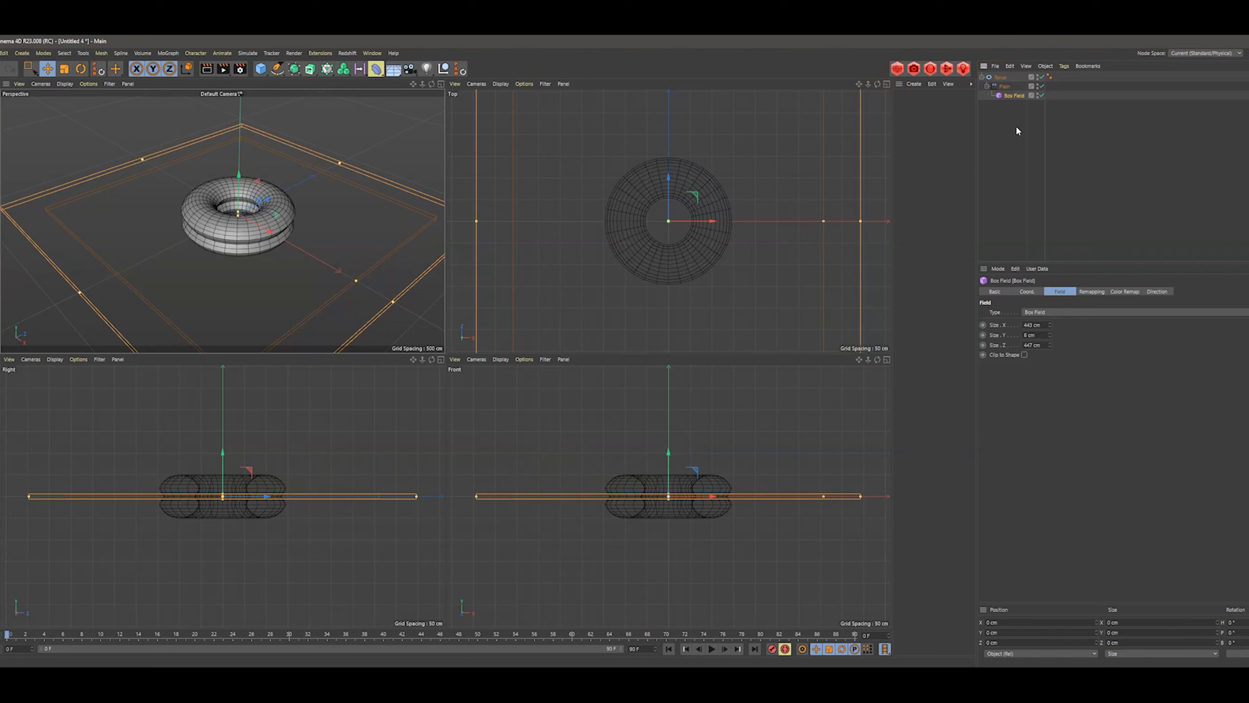
# - Set the Z position offset of the torus's Plain effector to -8 cm
pyautogui.click(1004, 86)
pyautogui.click(1045, 292)
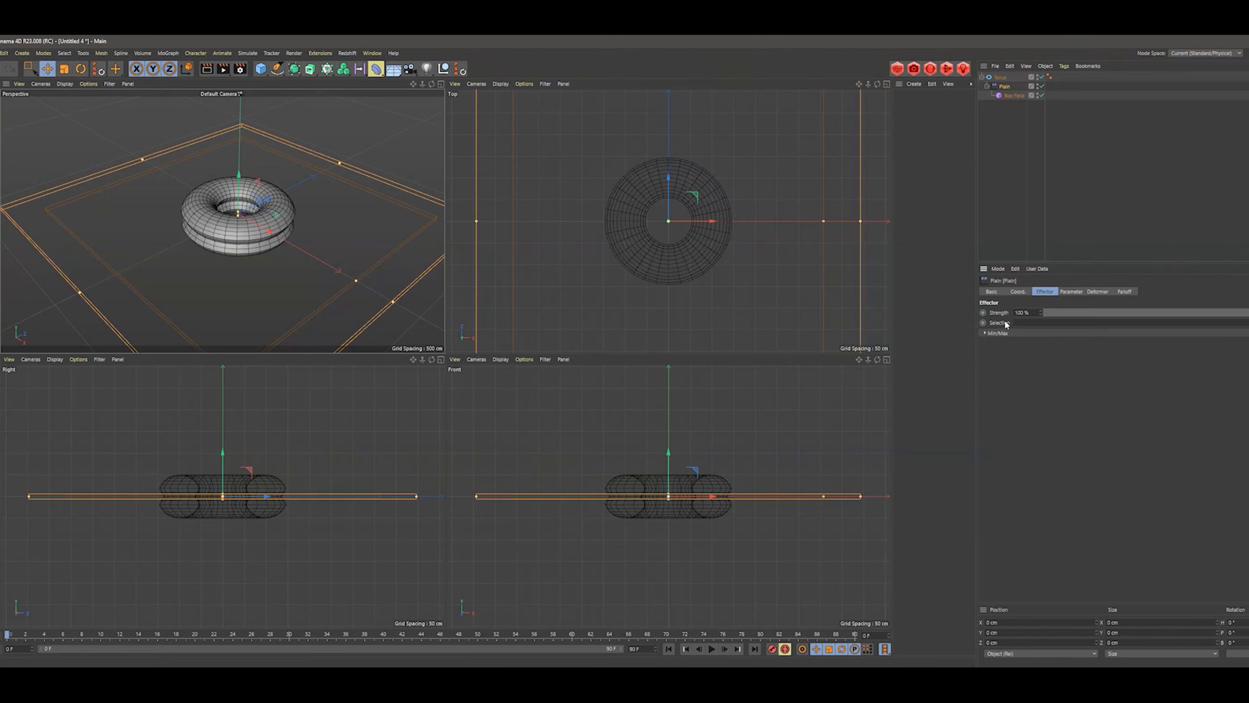
pyautogui.click(1035, 313)
pyautogui.click(1072, 292)
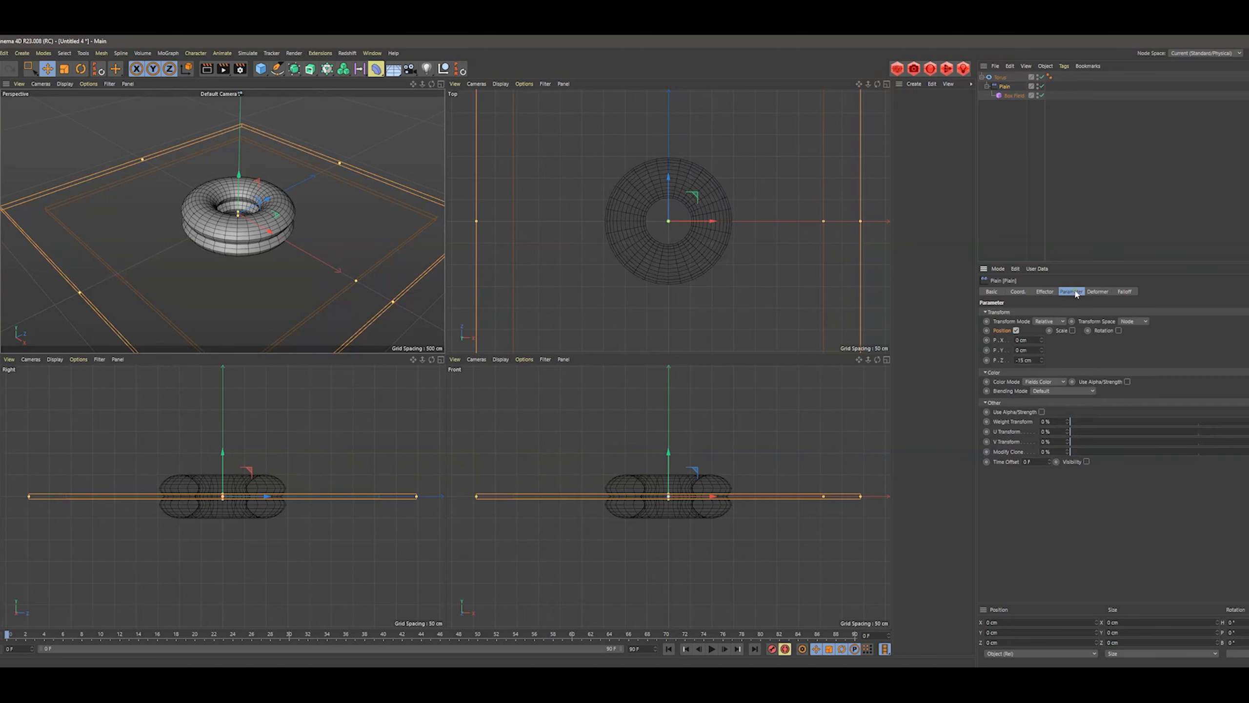
pyautogui.click(1020, 361)
pyautogui.write('-')
pyautogui.moveTo(239, 239)
pyautogui.keyDown('alt'); pyautogui.mouseDown()
pyautogui.moveTo(264, 228)
pyautogui.moveTo(247, 233)
pyautogui.mouseUp(); pyautogui.keyUp('alt')
pyautogui.scroll(5, 247, 233)
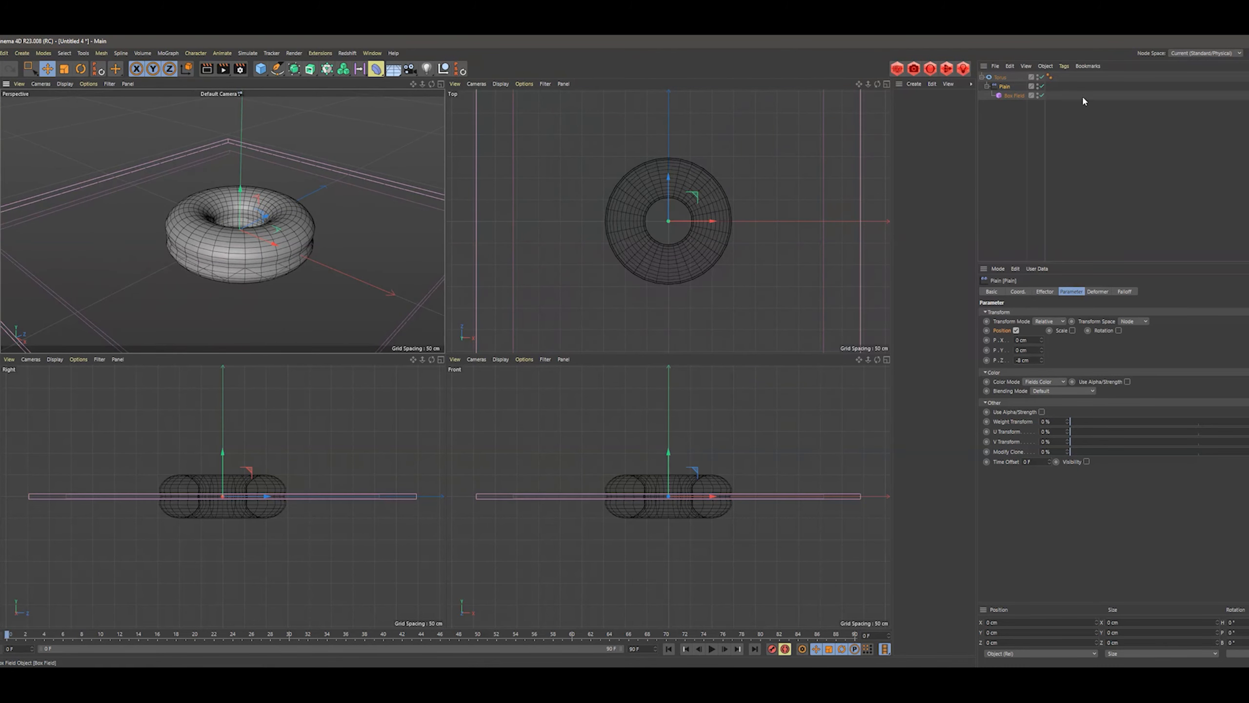
# - Try 64 pipe segments on the torus
pyautogui.click(1000, 77)
pyautogui.click(1004, 87)
pyautogui.click(1000, 77)
pyautogui.click(1038, 342)
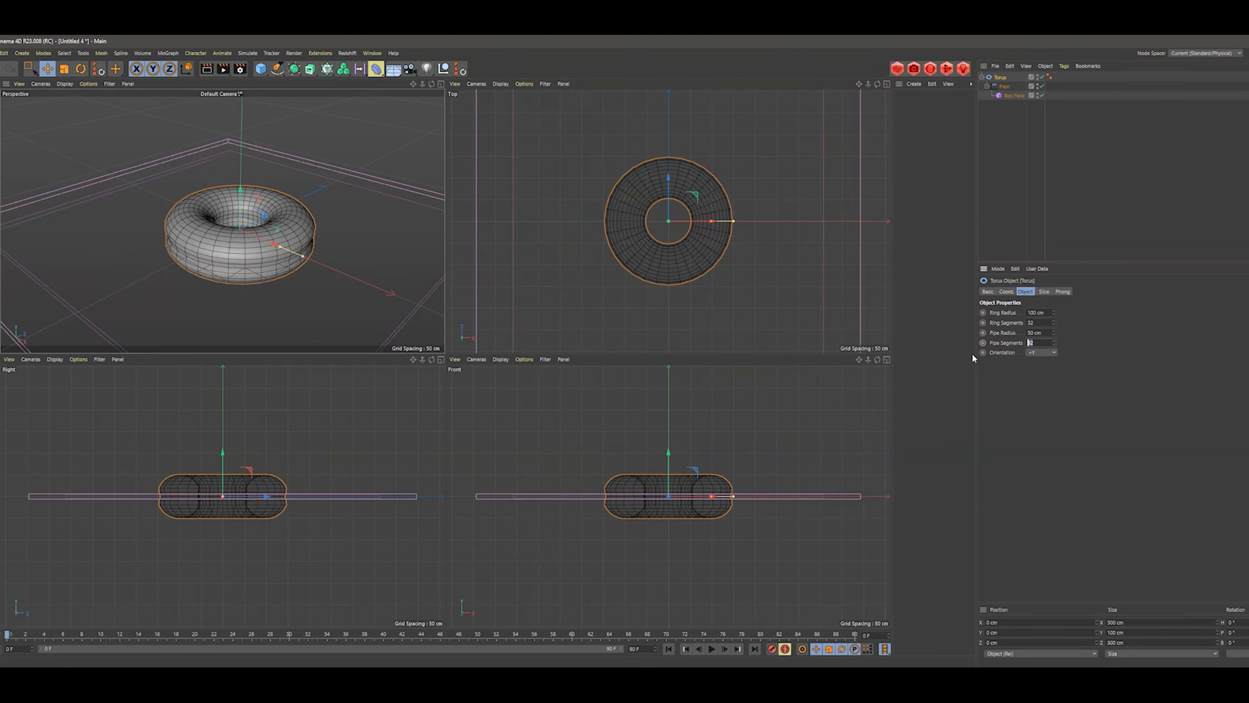
pyautogui.write('1')
pyautogui.press('Return')
pyautogui.moveTo(1039, 343); pyautogui.dragTo(918, 332)
pyautogui.write('64')
pyautogui.press('Return')
# - Set the torus's pipe segments to 32
pyautogui.moveTo(1039, 344); pyautogui.dragTo(952, 337)
pyautogui.write('32')
pyautogui.press('Return')
pyautogui.keyDown('alt'); pyautogui.moveTo(232, 246); pyautogui.dragTo(222, 234); pyautogui.keyUp('alt')
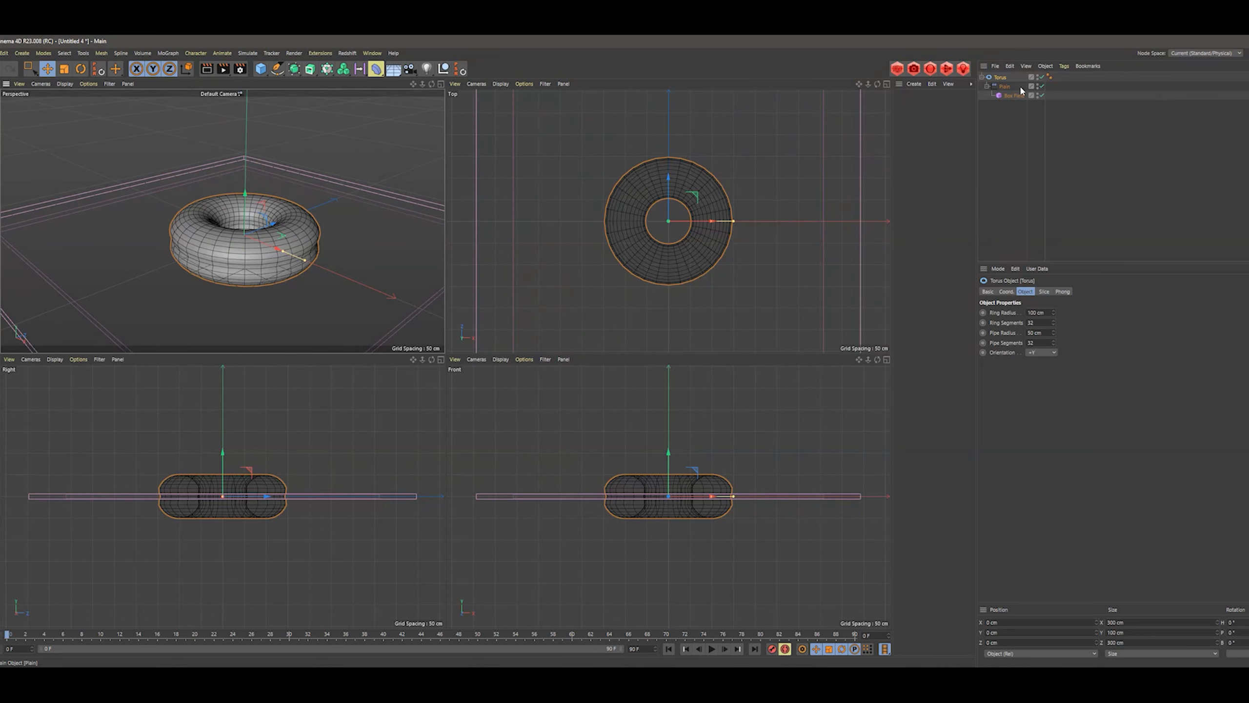
# - Add a Displacer deformer as a child of the torus, above its Plain effector
pyautogui.keyDown('alt'); pyautogui.moveTo(281, 259); pyautogui.dragTo(282, 265); pyautogui.keyUp('alt')
pyautogui.moveTo(282, 262)
pyautogui.keyDown('alt'); pyautogui.mouseDown(button='middle')
pyautogui.moveTo(303, 231)
pyautogui.moveTo(280, 261)
pyautogui.mouseUp(button='middle'); pyautogui.keyUp('alt')
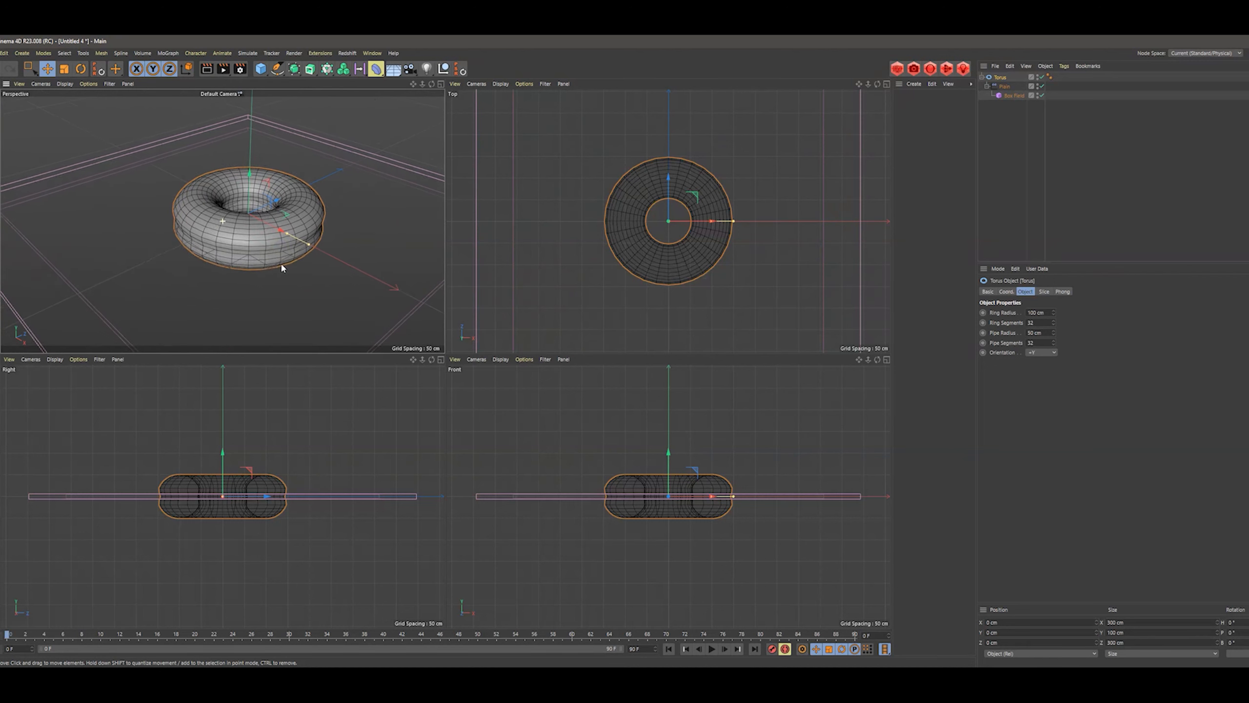
pyautogui.click(377, 71)
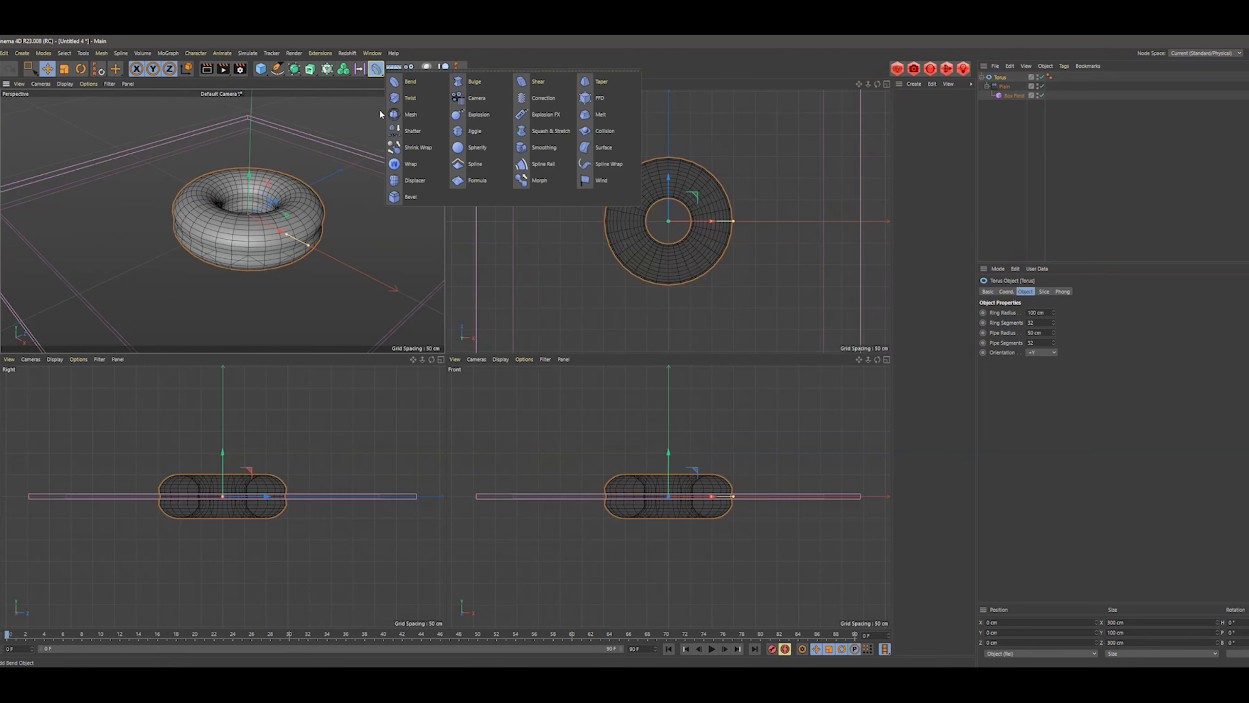
pyautogui.click(415, 181)
pyautogui.moveTo(1008, 79); pyautogui.dragTo(1002, 87)
pyautogui.moveTo(236, 239)
pyautogui.keyDown('alt'); pyautogui.mouseDown()
pyautogui.moveTo(241, 256)
pyautogui.moveTo(256, 253)
pyautogui.mouseUp(); pyautogui.keyUp('alt')
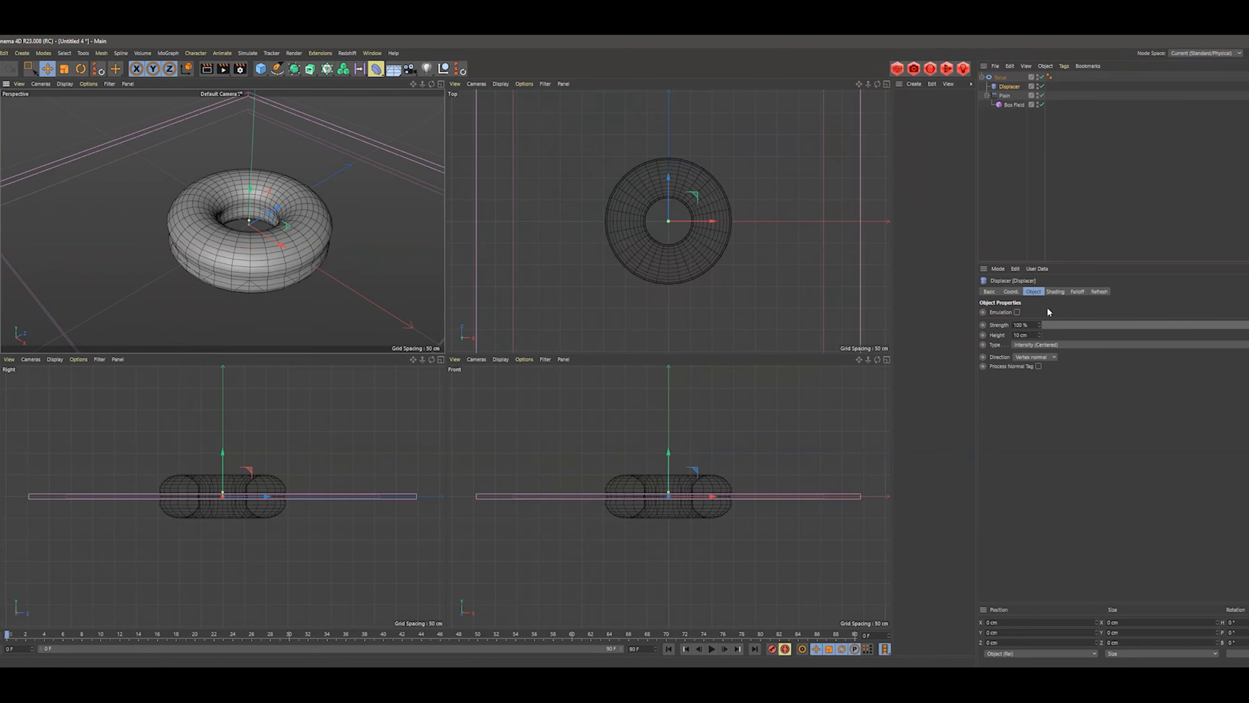
# - Assign a Noise shader to the Displacer and set the noise's global scale to 450 %
pyautogui.click(1054, 294)
pyautogui.click(1011, 322)
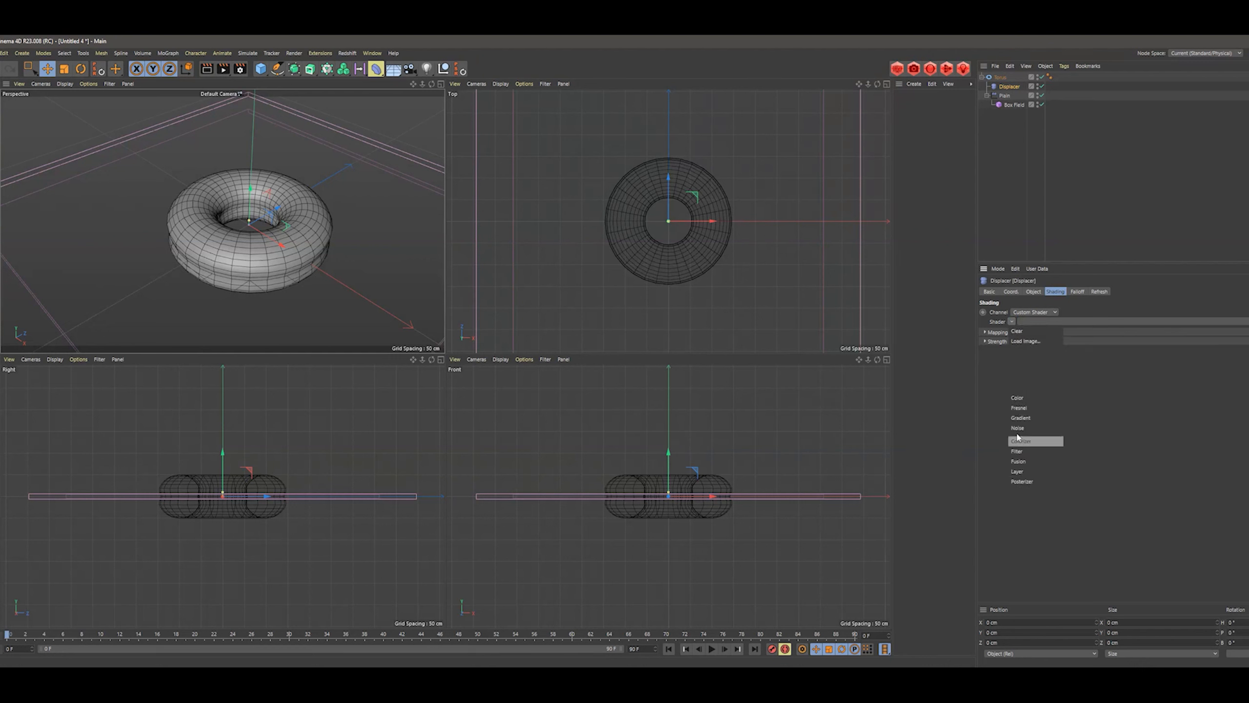
pyautogui.click(1017, 432)
pyautogui.click(1019, 345)
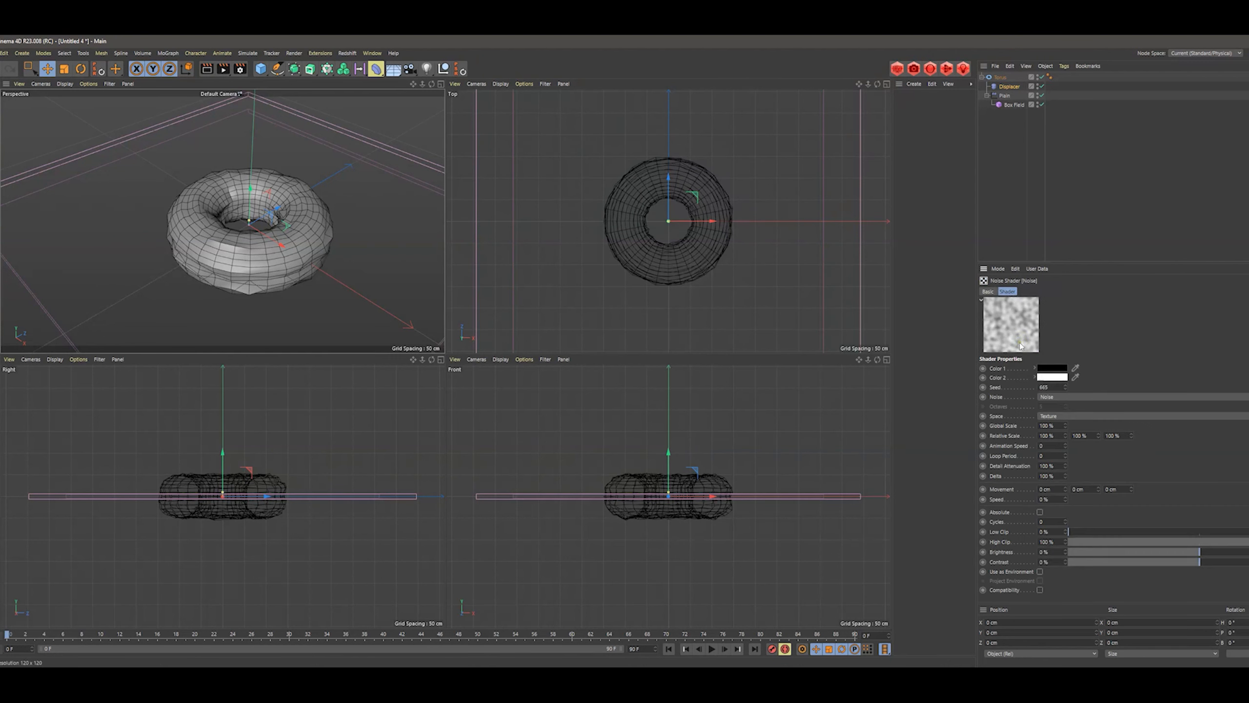
pyautogui.click(1058, 426)
pyautogui.write('4')
pyautogui.moveTo(279, 268)
pyautogui.keyDown('alt'); pyautogui.mouseDown()
pyautogui.moveTo(268, 240)
pyautogui.moveTo(266, 272)
pyautogui.moveTo(281, 265)
pyautogui.mouseUp(); pyautogui.keyUp('alt')
pyautogui.keyDown('alt'); pyautogui.moveTo(280, 262); pyautogui.dragTo(271, 261, button='right'); pyautogui.keyUp('alt')
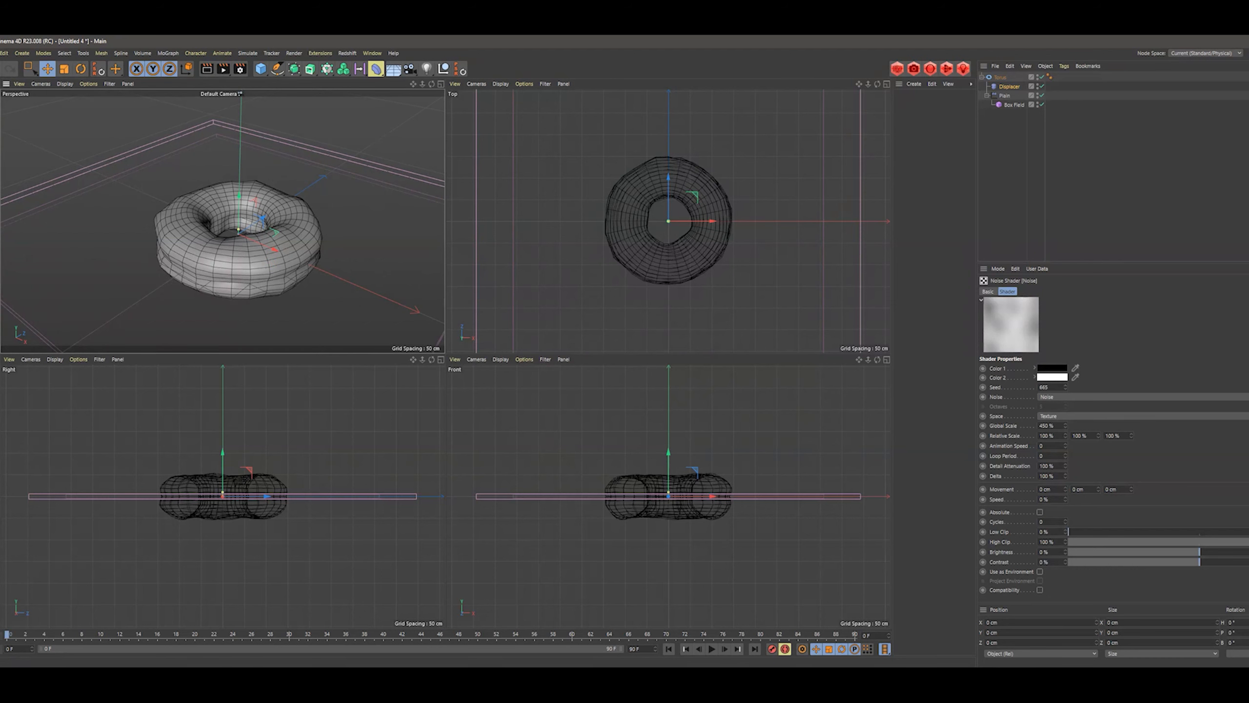
# - Reduce the Displacer's strength to 67 % and enlarge the perspective view
pyautogui.click(1248, 269)
pyautogui.click(1035, 292)
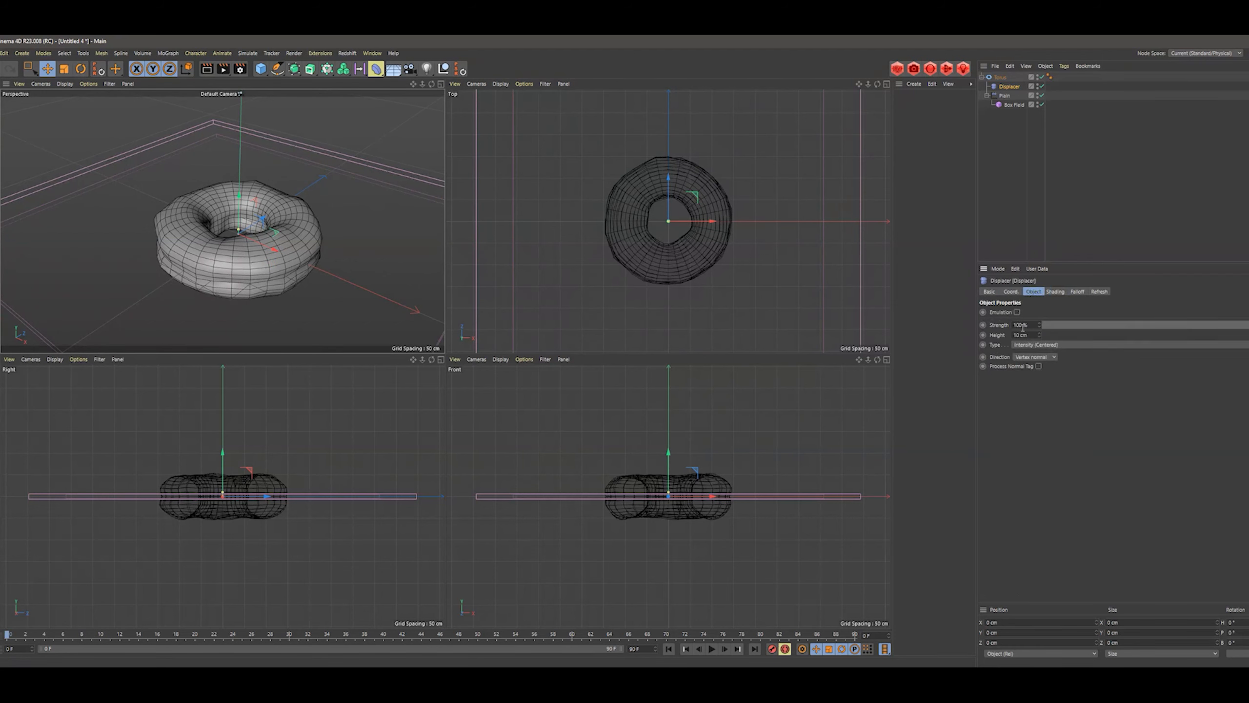
pyautogui.moveTo(1248, 325)
pyautogui.mouseDown()
pyautogui.moveTo(1112, 348)
pyautogui.moveTo(1248, 345)
pyautogui.mouseUp()
pyautogui.moveTo(225, 242)
pyautogui.keyDown('alt'); pyautogui.mouseDown()
pyautogui.moveTo(142, 234)
pyautogui.moveTo(289, 261)
pyautogui.moveTo(283, 223)
pyautogui.moveTo(178, 219)
pyautogui.moveTo(211, 259)
pyautogui.moveTo(227, 246)
pyautogui.moveTo(250, 252)
pyautogui.moveTo(246, 269)
pyautogui.mouseUp(); pyautogui.keyUp('alt')
pyautogui.middleClick(291, 274)
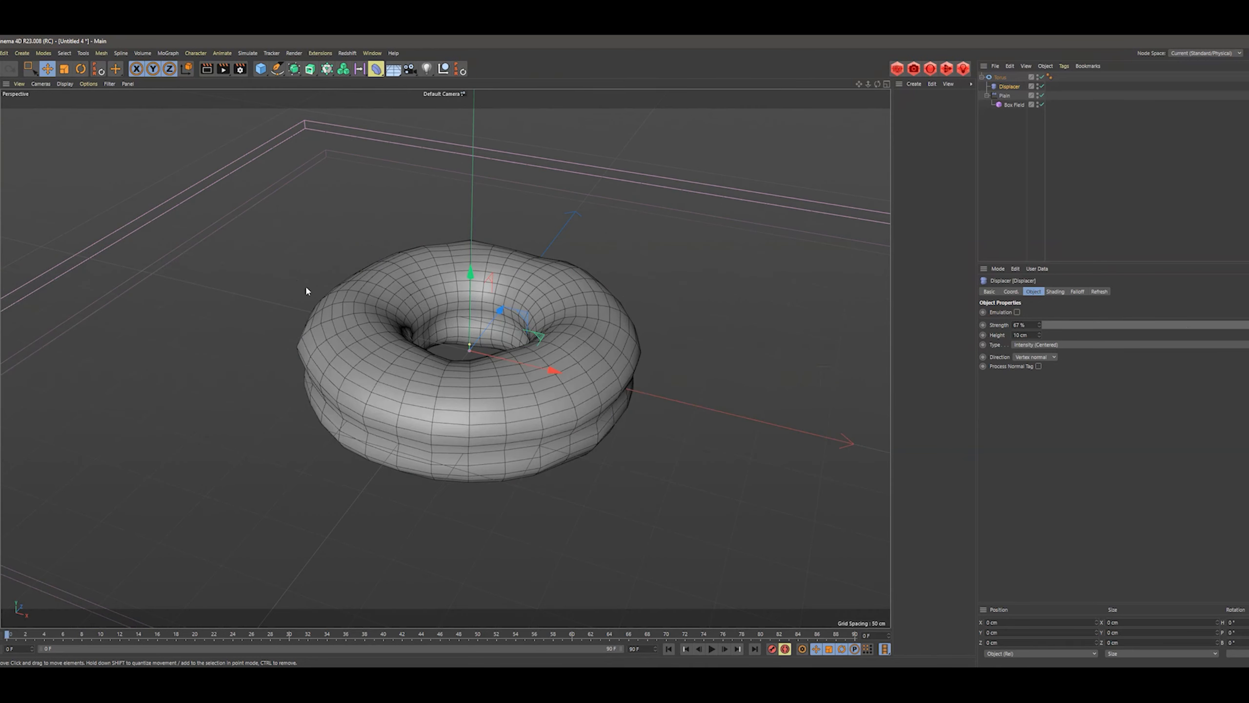
# - Add a MoGraph Matrix object to the scene
pyautogui.click(1000, 77)
pyautogui.keyDown('alt'); pyautogui.moveTo(602, 317); pyautogui.dragTo(526, 338, button='middle'); pyautogui.keyUp('alt')
pyautogui.moveTo(525, 339)
pyautogui.keyDown('alt'); pyautogui.mouseDown()
pyautogui.moveTo(517, 327)
pyautogui.moveTo(517, 350)
pyautogui.mouseUp(); pyautogui.keyUp('alt')
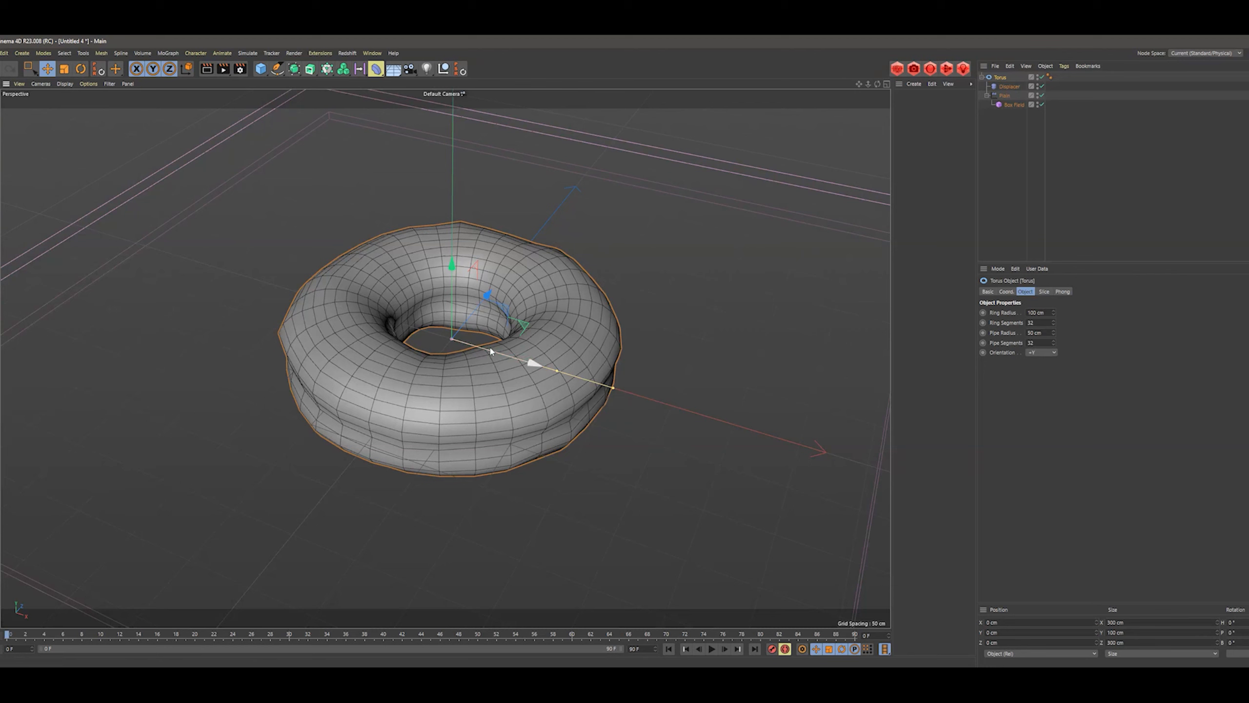
pyautogui.hotkey('shift', 'c')
pyautogui.write('matrix')
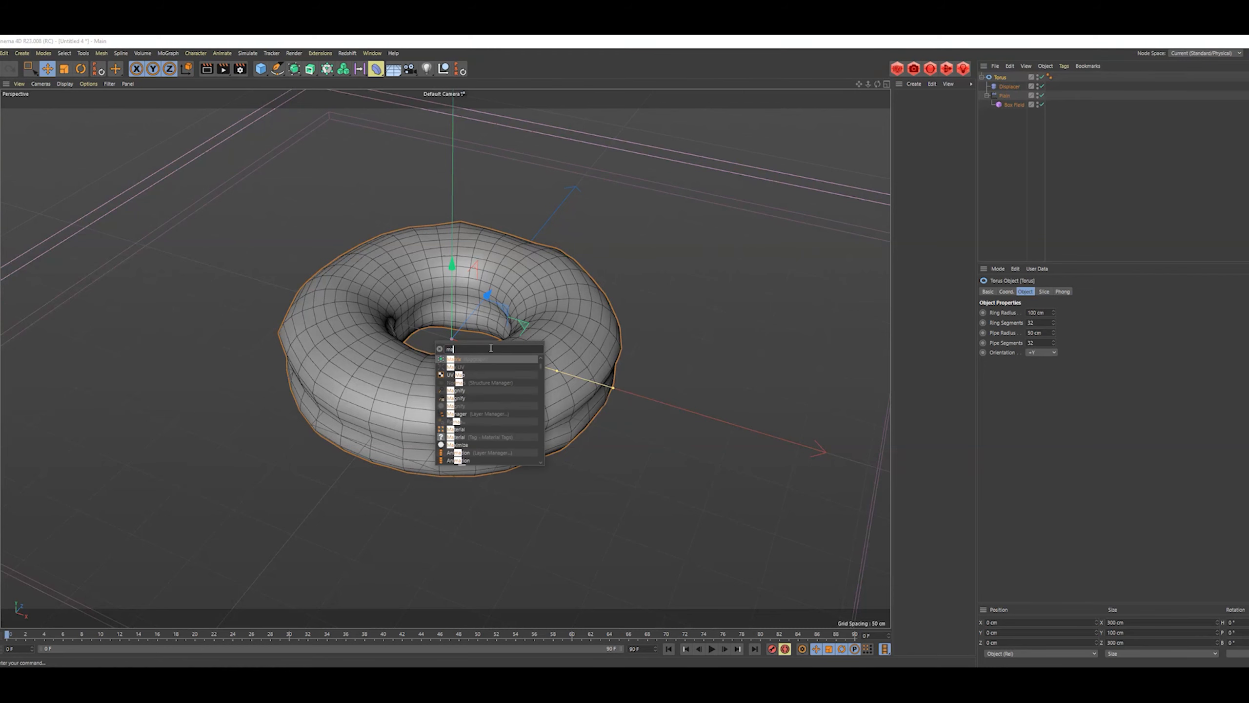
pyautogui.click(460, 360)
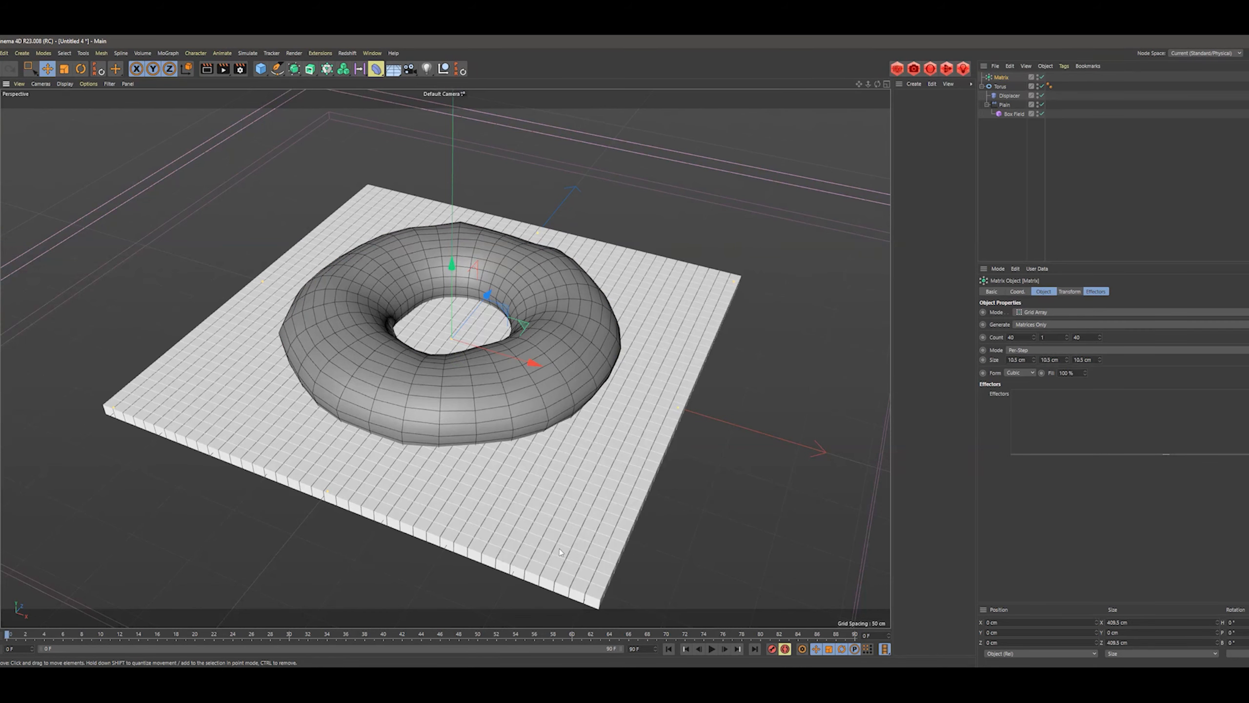
# - Switch the Matrix to Object mode and assign the torus as its source object
pyautogui.keyDown('alt'); pyautogui.moveTo(569, 547); pyautogui.dragTo(552, 517, button='middle'); pyautogui.keyUp('alt')
pyautogui.moveTo(552, 516)
pyautogui.keyDown('alt'); pyautogui.mouseDown()
pyautogui.moveTo(547, 503)
pyautogui.moveTo(550, 531)
pyautogui.mouseUp(); pyautogui.keyUp('alt')
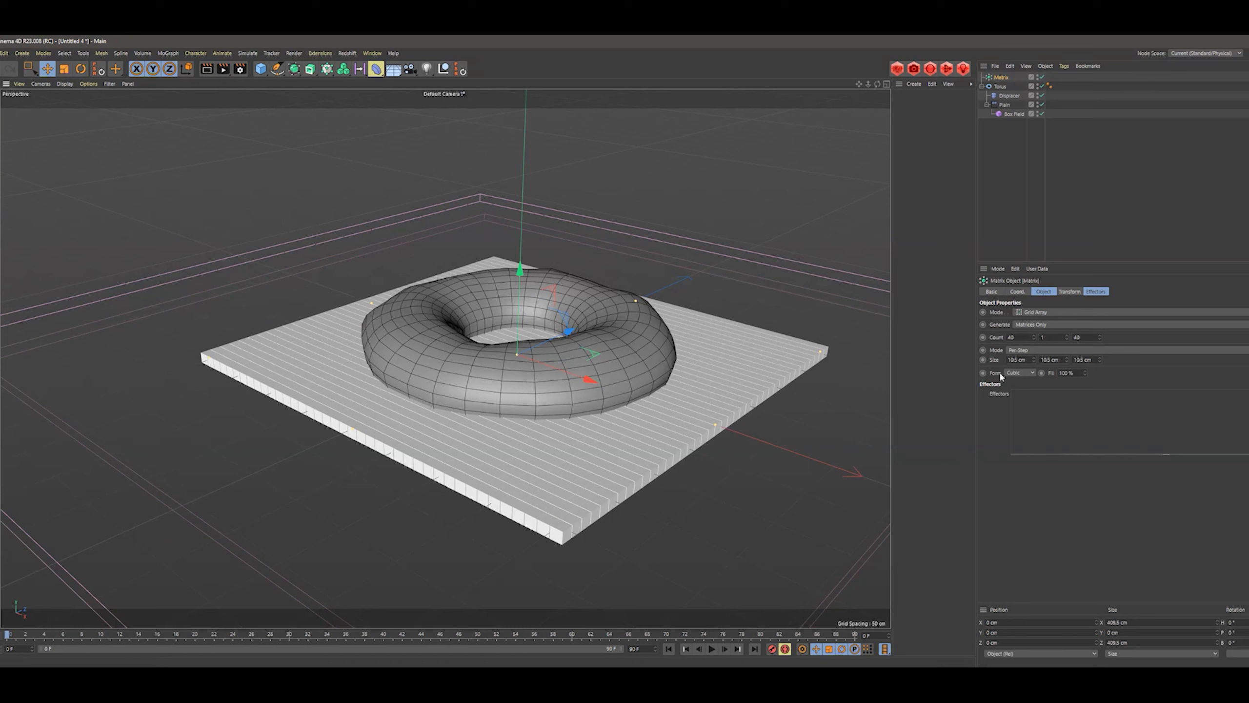
pyautogui.click(1030, 314)
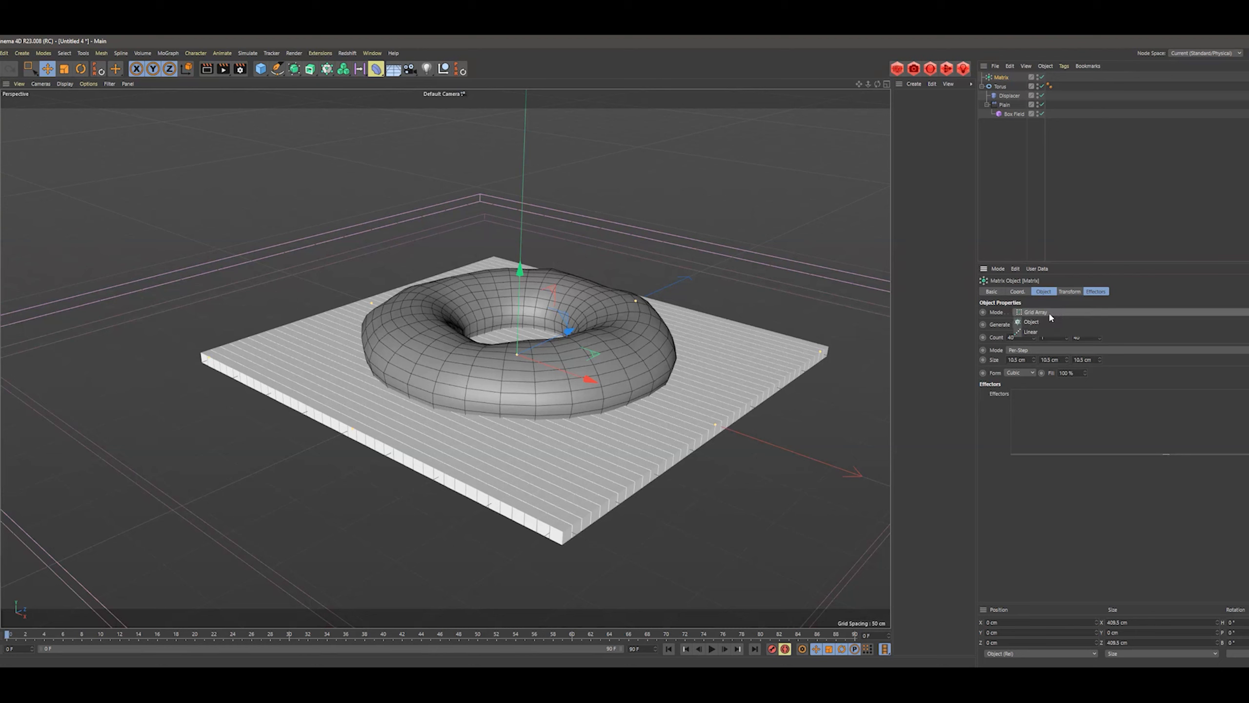
pyautogui.click(1029, 322)
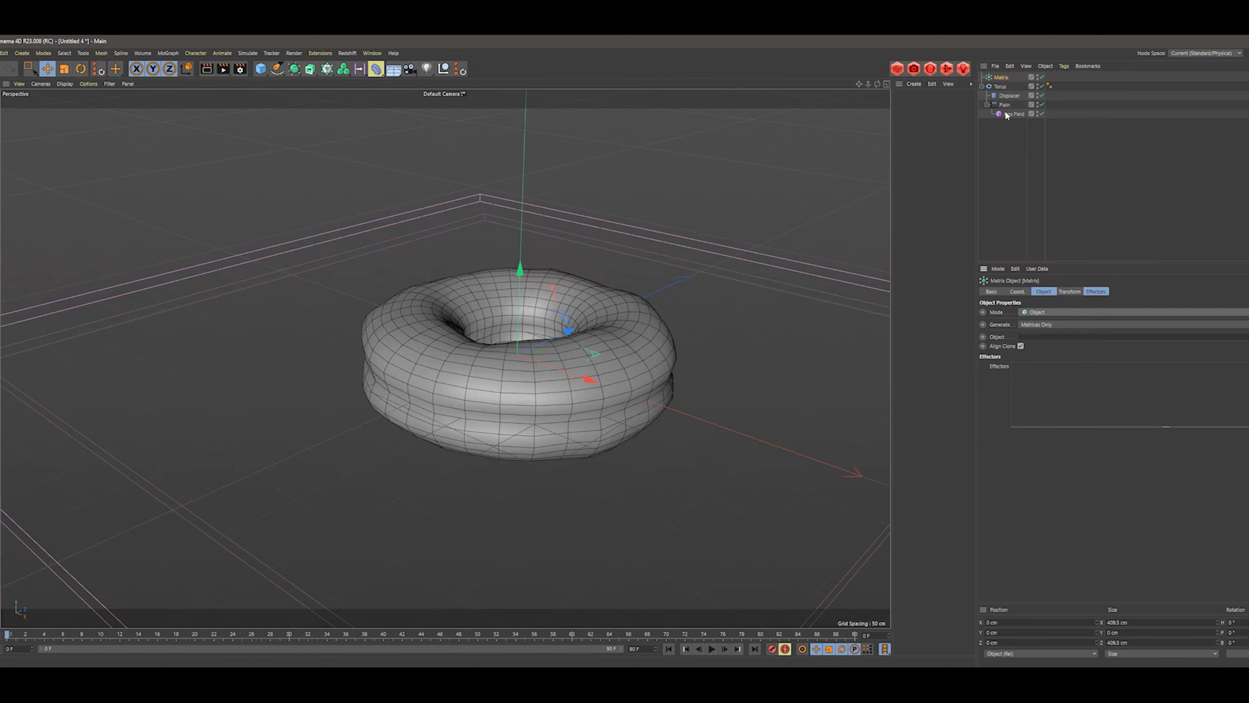
pyautogui.moveTo(999, 87); pyautogui.dragTo(1028, 337)
pyautogui.keyDown('alt'); pyautogui.moveTo(438, 330); pyautogui.dragTo(464, 375); pyautogui.keyUp('alt')
# - Try the Edge distribution for the Matrix, then return it to Surface
pyautogui.click(1036, 367)
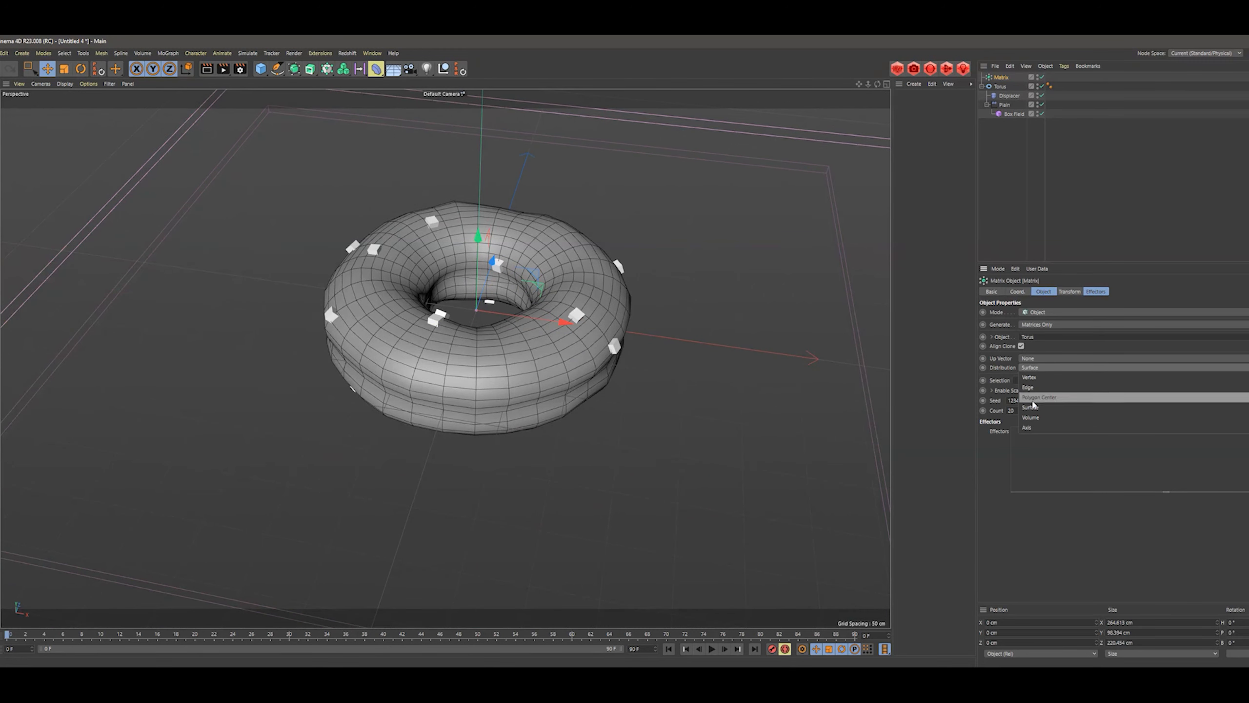
pyautogui.click(1027, 387)
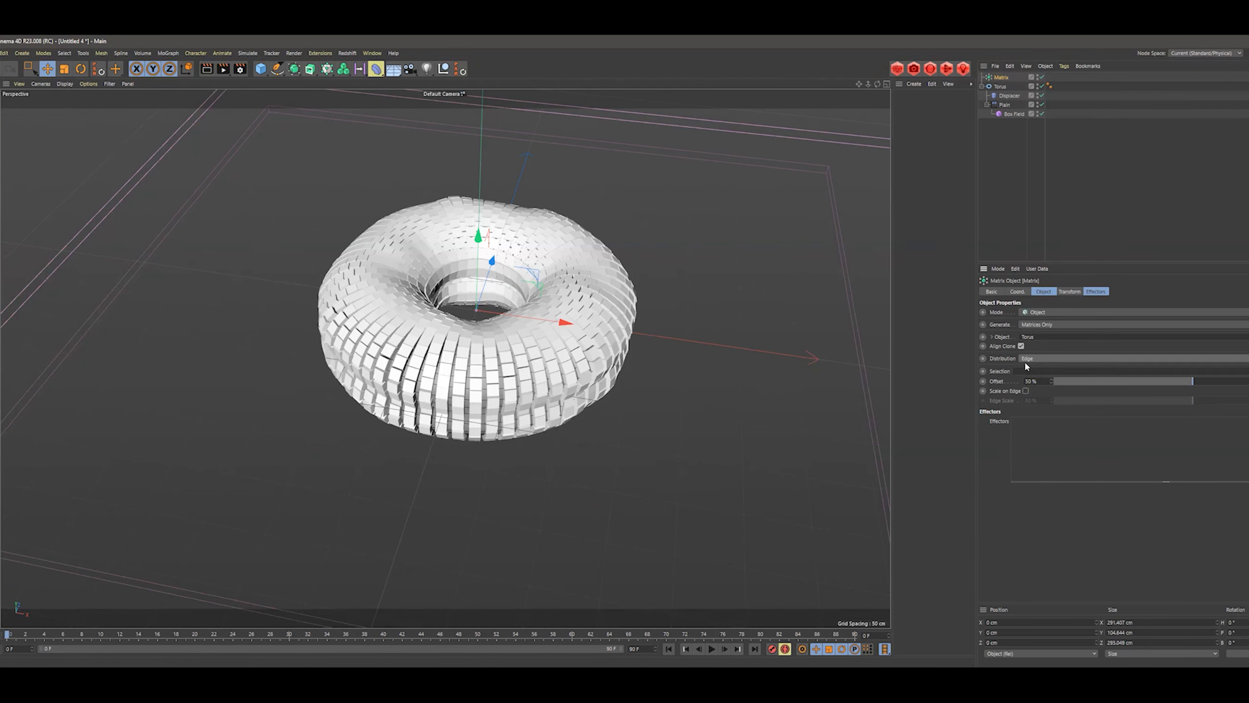
pyautogui.click(1033, 359)
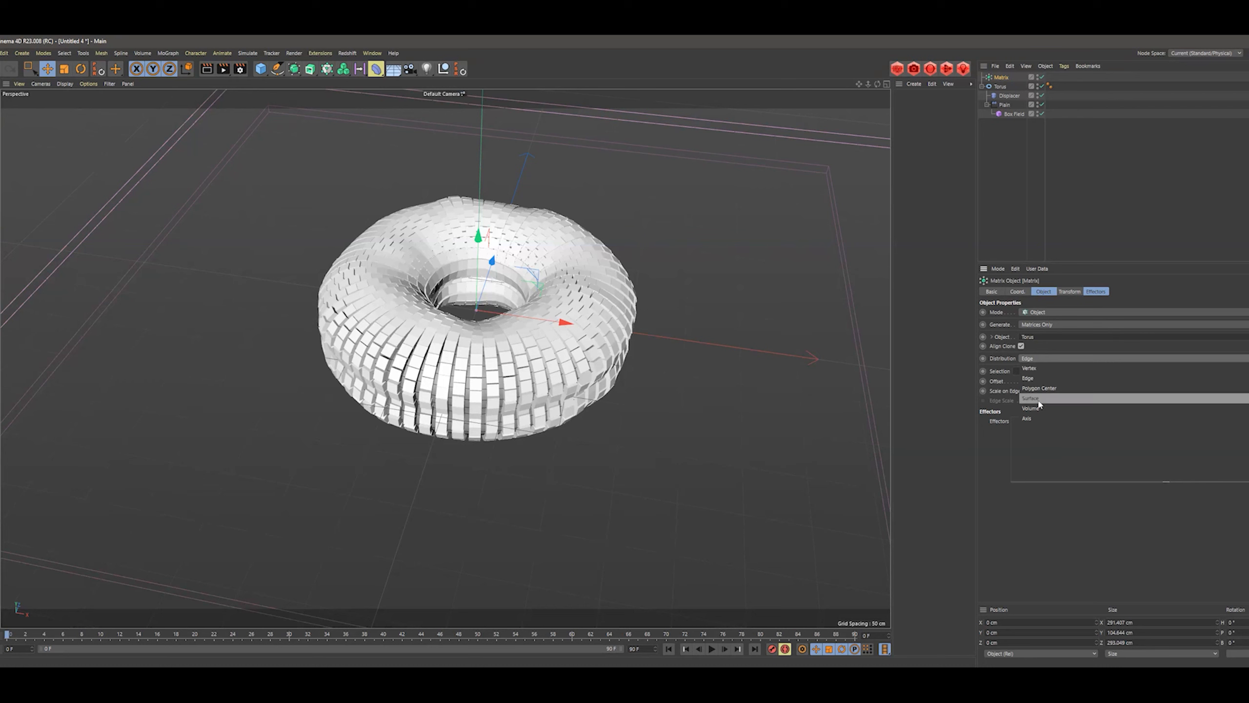
pyautogui.click(1043, 408)
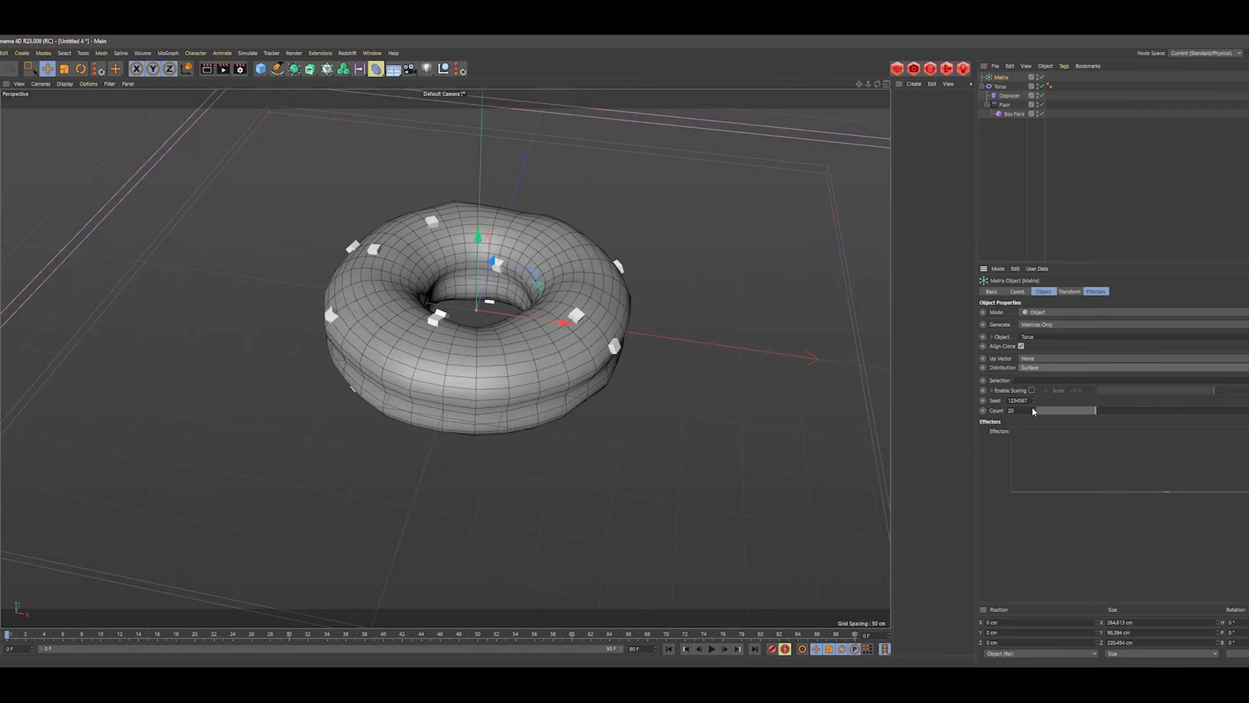
# - Try a Matrix count of 4000 on the torus surface
pyautogui.doubleClick(1030, 410)
pyautogui.write('4000')
pyautogui.press('Return')
pyautogui.moveTo(503, 324)
pyautogui.keyDown('alt'); pyautogui.mouseDown()
pyautogui.moveTo(390, 271)
pyautogui.moveTo(460, 372)
pyautogui.moveTo(480, 350)
pyautogui.moveTo(522, 359)
pyautogui.moveTo(541, 335)
pyautogui.moveTo(452, 389)
pyautogui.mouseUp(); pyautogui.keyUp('alt')
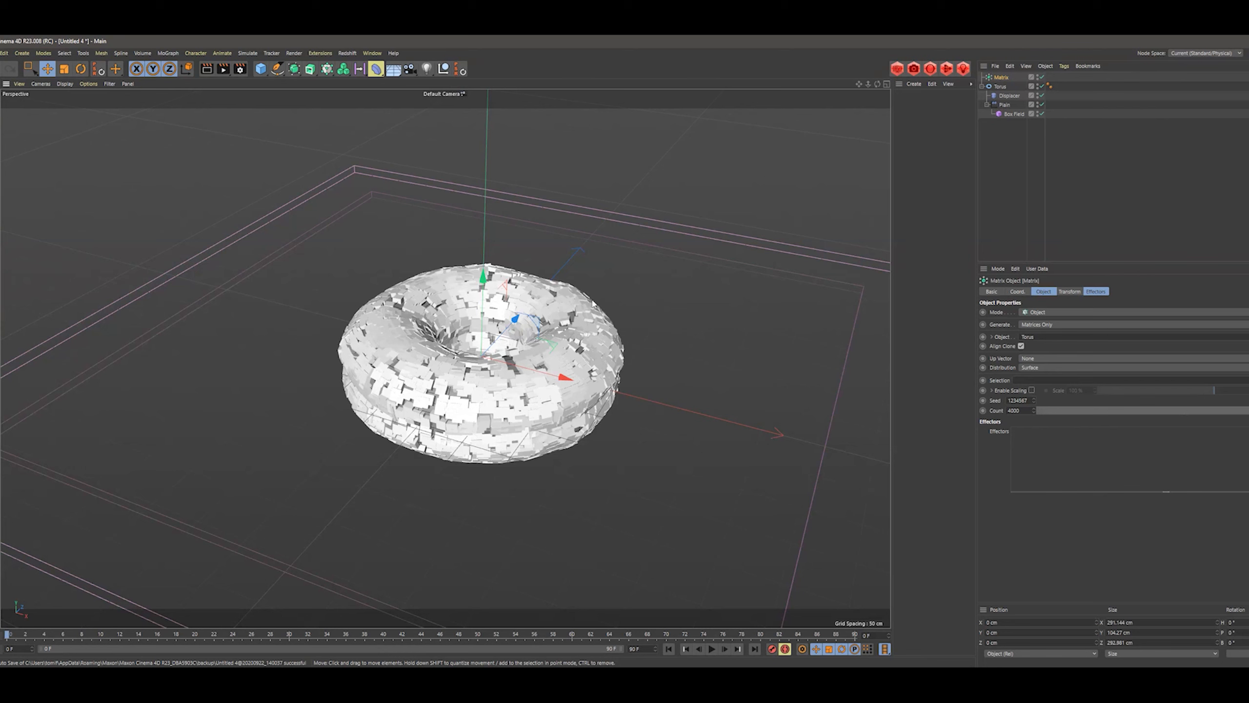
# - Set the Matrix count to 5000 to cover the torus surface more densely
pyautogui.doubleClick(1022, 410)
pyautogui.write('500')
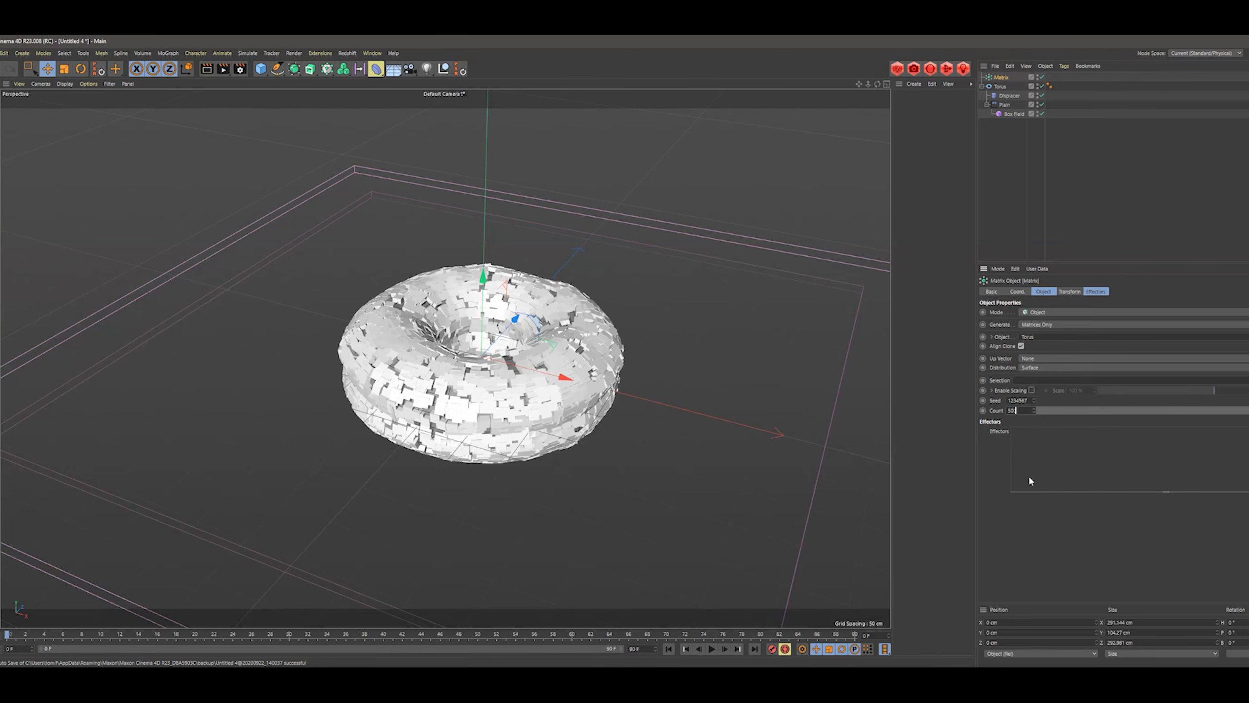
pyautogui.keyDown('alt'); pyautogui.moveTo(519, 423); pyautogui.dragTo(504, 392); pyautogui.keyUp('alt')
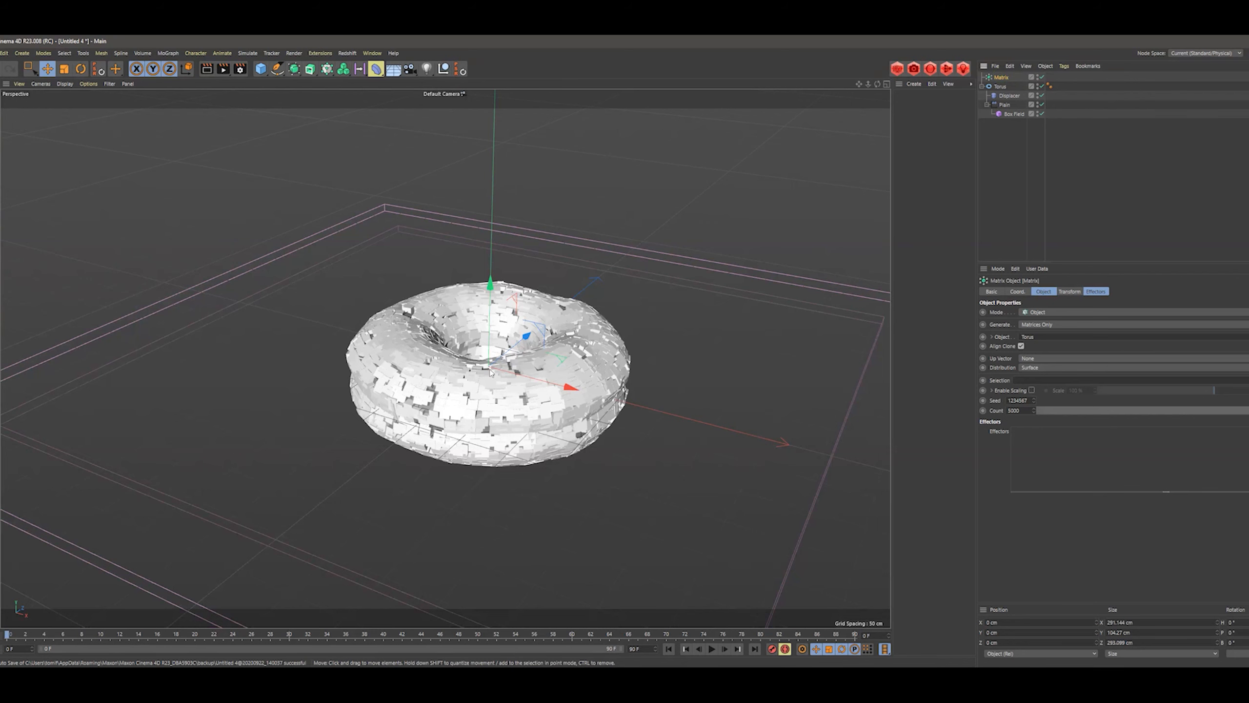
pyautogui.keyDown('alt'); pyautogui.moveTo(491, 372); pyautogui.dragTo(493, 376); pyautogui.keyUp('alt')
pyautogui.scroll(4, 493, 376)
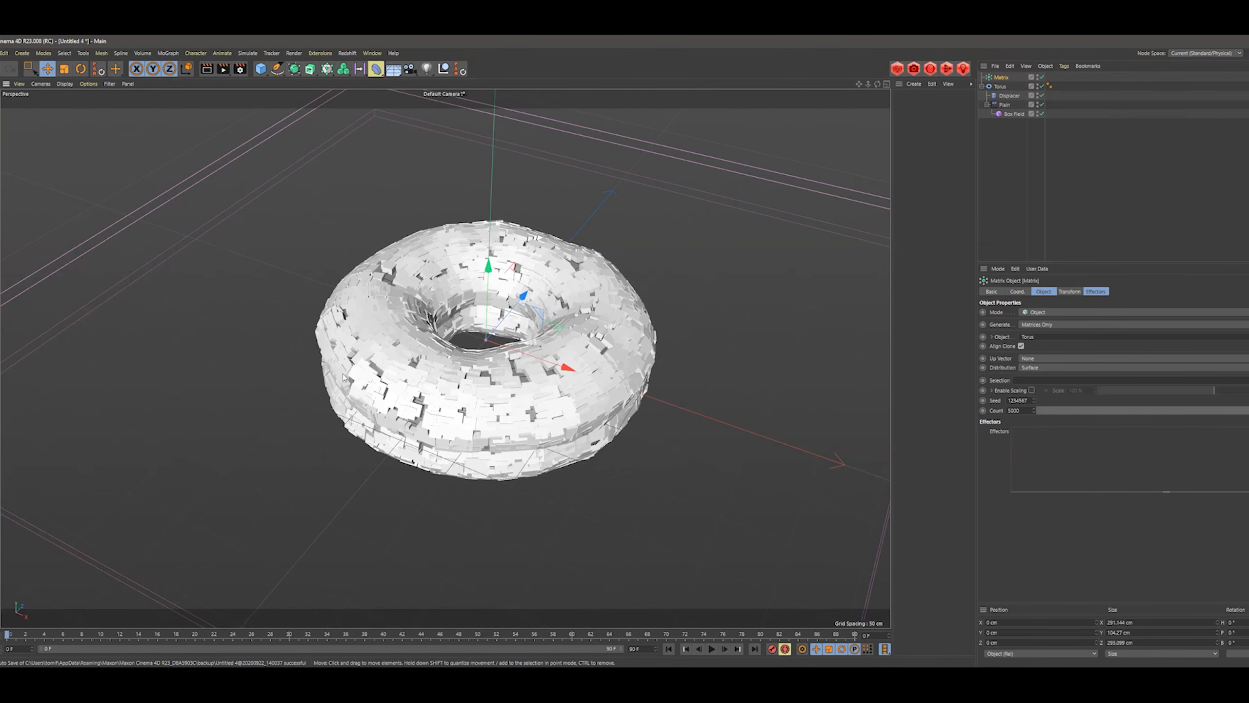
pyautogui.keyDown('alt'); pyautogui.moveTo(506, 416); pyautogui.dragTo(444, 346); pyautogui.keyUp('alt')
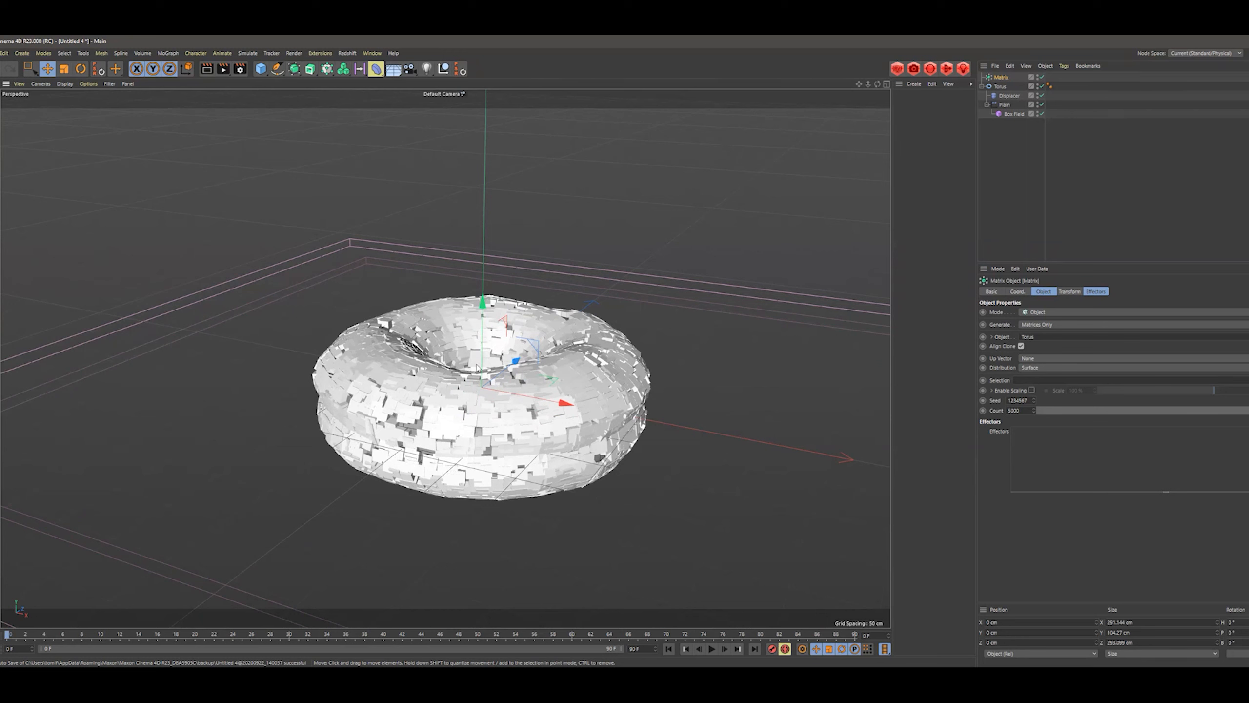
# - Add a Plain effector to the Matrix, with its position effect disabled and visibility enabled
pyautogui.click(1094, 292)
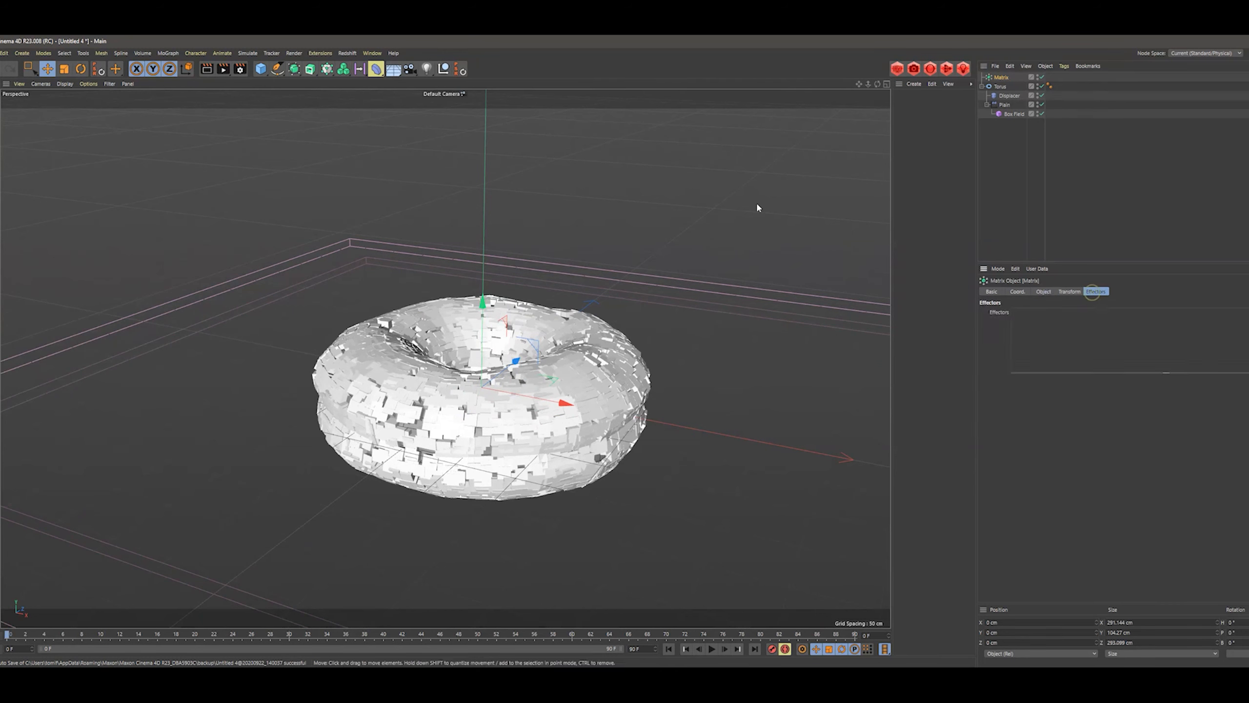
pyautogui.click(168, 53)
pyautogui.moveTo(206, 66)
pyautogui.click(254, 70)
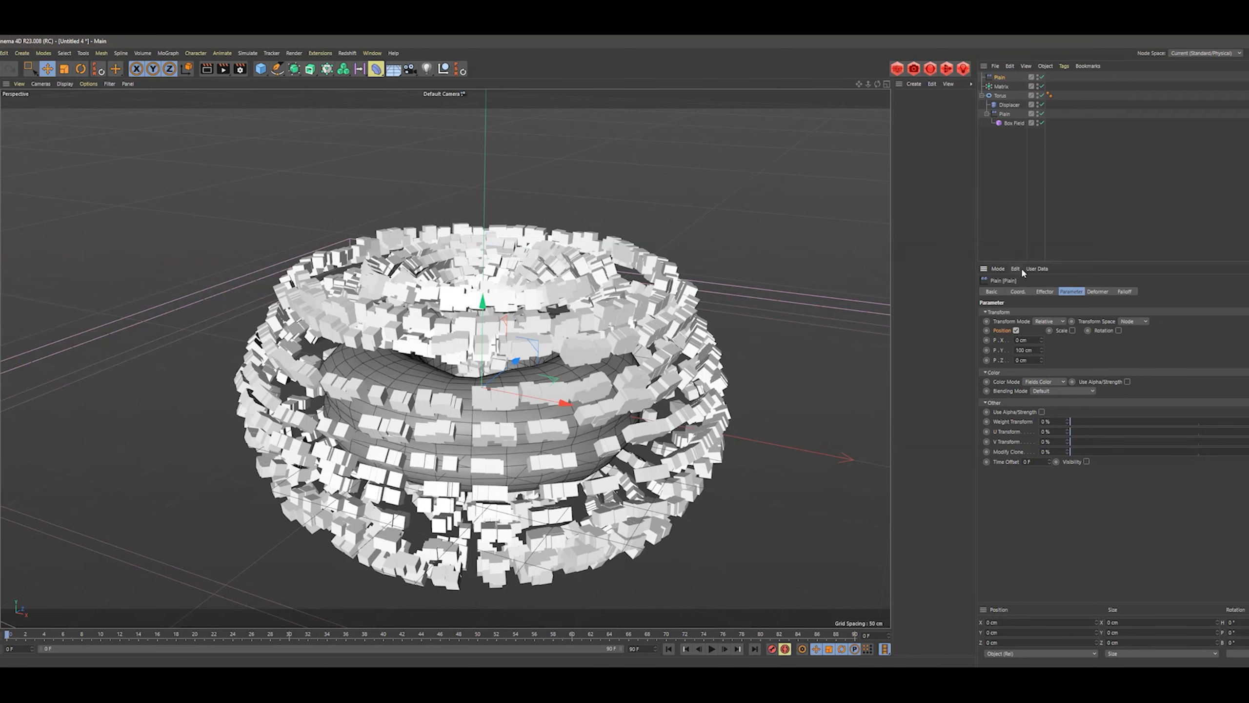
pyautogui.click(1016, 330)
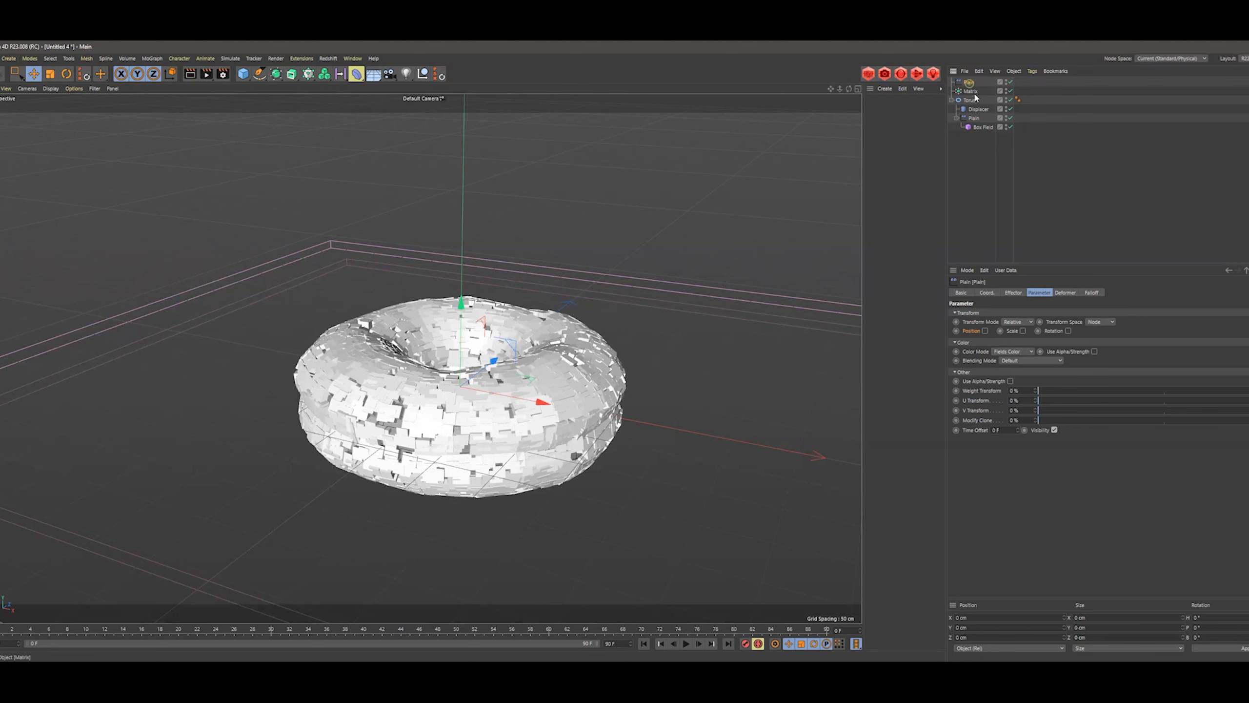
# - Add a Box Field to the Plain effector's falloff and enlarge it around the torus to about 447 cm in X and 408 cm in Z
pyautogui.click(1091, 293)
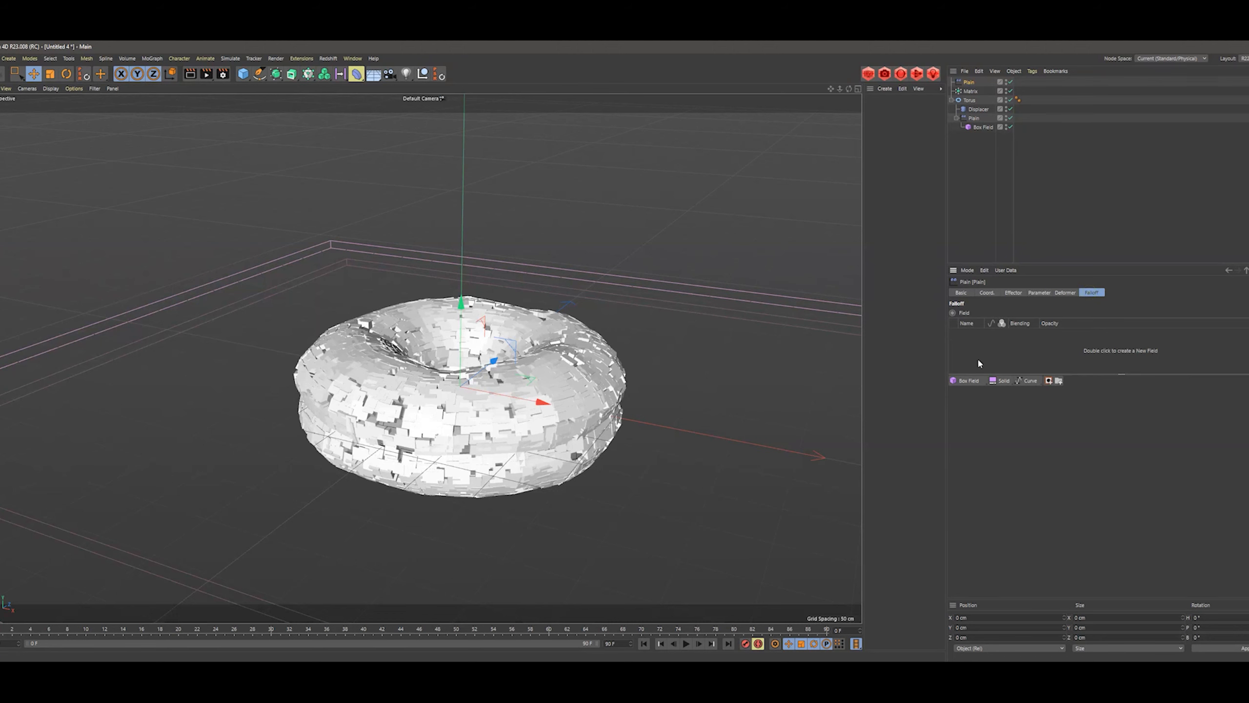
pyautogui.click(961, 380)
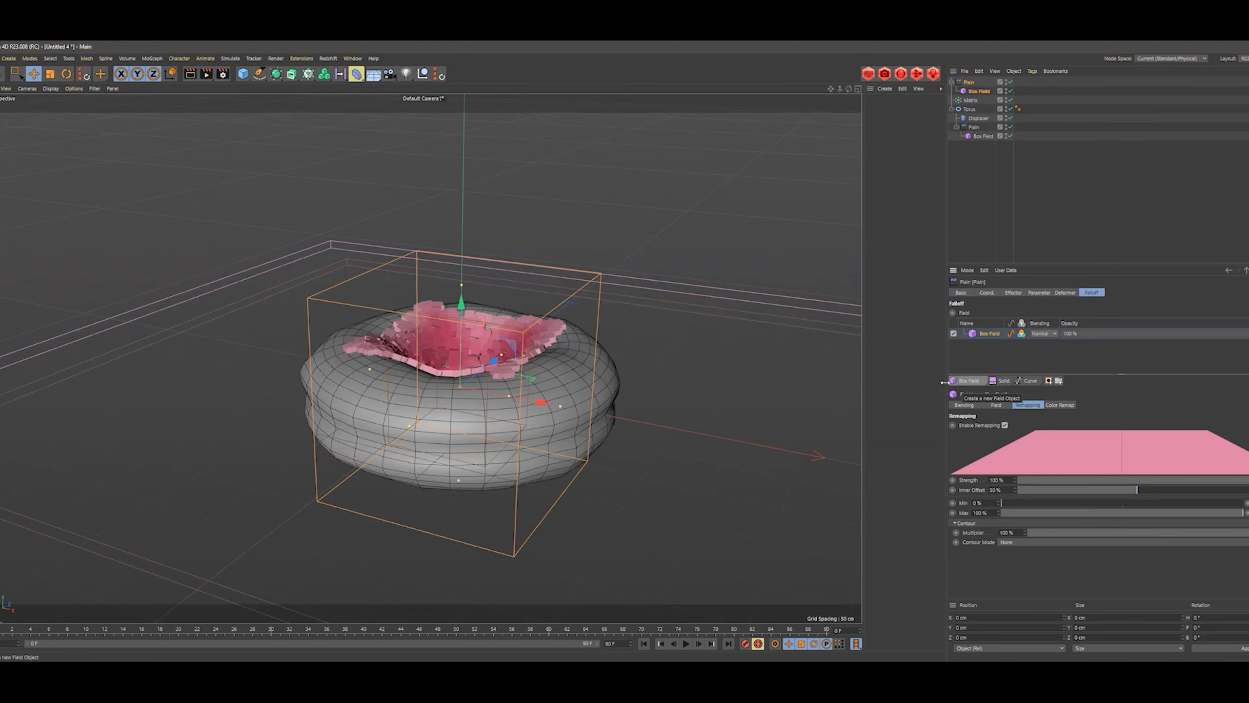
pyautogui.moveTo(560, 410); pyautogui.dragTo(793, 470)
pyautogui.keyDown('alt'); pyautogui.moveTo(527, 360); pyautogui.dragTo(717, 291); pyautogui.keyUp('alt')
pyautogui.keyDown('alt'); pyautogui.moveTo(716, 292); pyautogui.dragTo(610, 345, button='right'); pyautogui.keyUp('alt')
pyautogui.keyDown('alt'); pyautogui.moveTo(610, 346); pyautogui.dragTo(616, 379); pyautogui.keyUp('alt')
pyautogui.keyDown('alt'); pyautogui.moveTo(616, 380); pyautogui.dragTo(572, 361, button='middle'); pyautogui.keyUp('alt')
pyautogui.keyDown('alt'); pyautogui.moveTo(572, 362); pyautogui.dragTo(784, 474); pyautogui.keyUp('alt')
pyautogui.moveTo(627, 390); pyautogui.dragTo(658, 406)
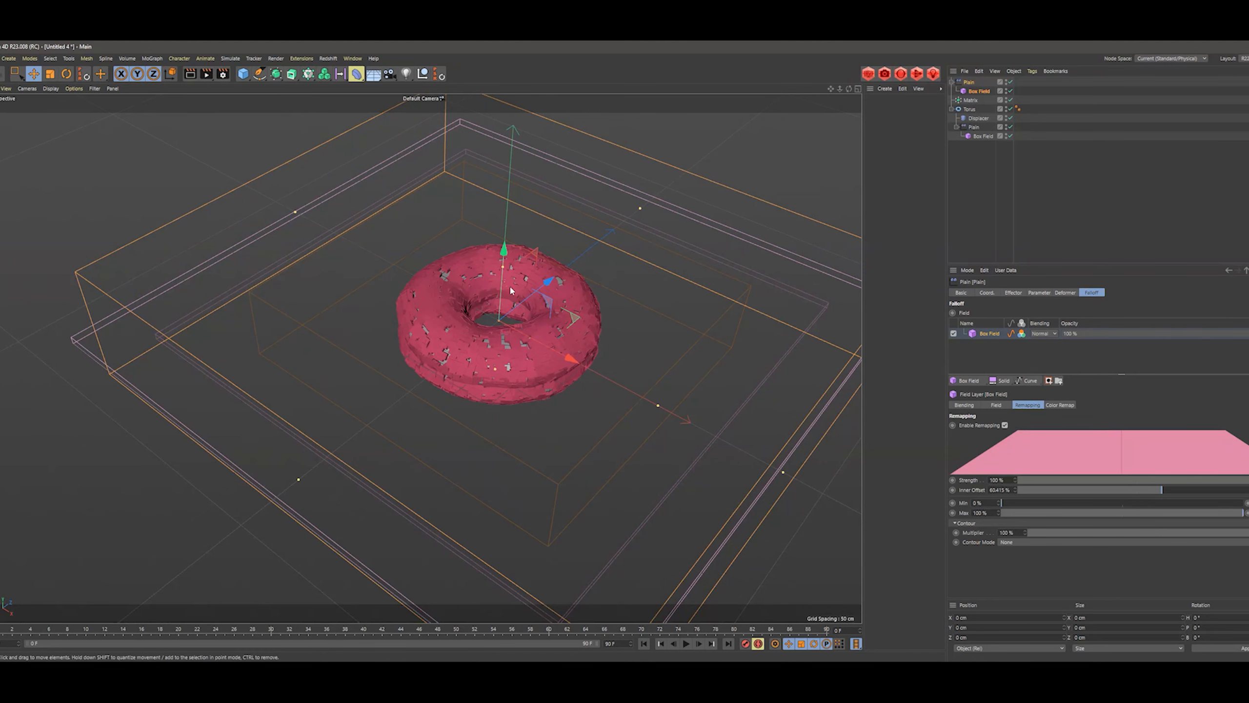
# - Raise the Plain effector's box field to about 96 cm in Y so it covers only the donut's upper half
pyautogui.keyDown('alt'); pyautogui.moveTo(512, 283); pyautogui.dragTo(509, 263); pyautogui.keyUp('alt')
pyautogui.keyDown('alt'); pyautogui.moveTo(503, 251); pyautogui.dragTo(476, 314, button='middle'); pyautogui.keyUp('alt')
pyautogui.keyDown('alt'); pyautogui.moveTo(476, 314); pyautogui.dragTo(511, 311, button='right'); pyautogui.keyUp('alt')
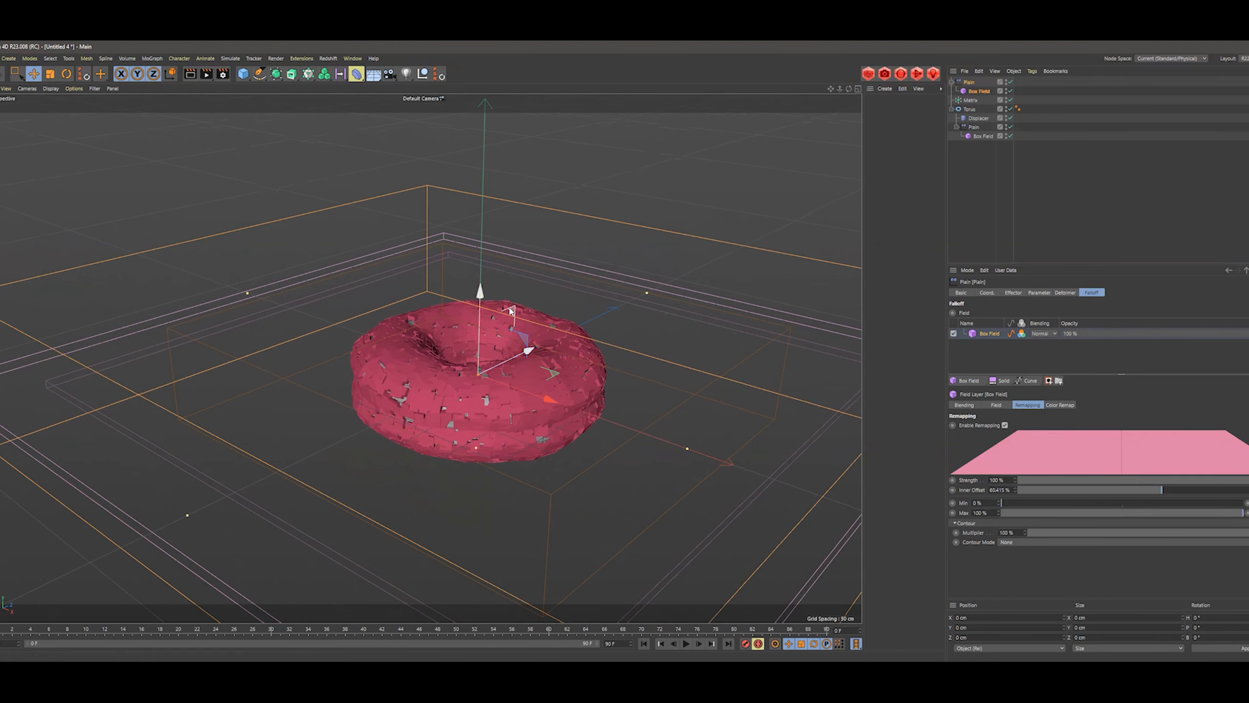
pyautogui.moveTo(481, 292); pyautogui.dragTo(502, 213)
pyautogui.scroll(3, 529, 333)
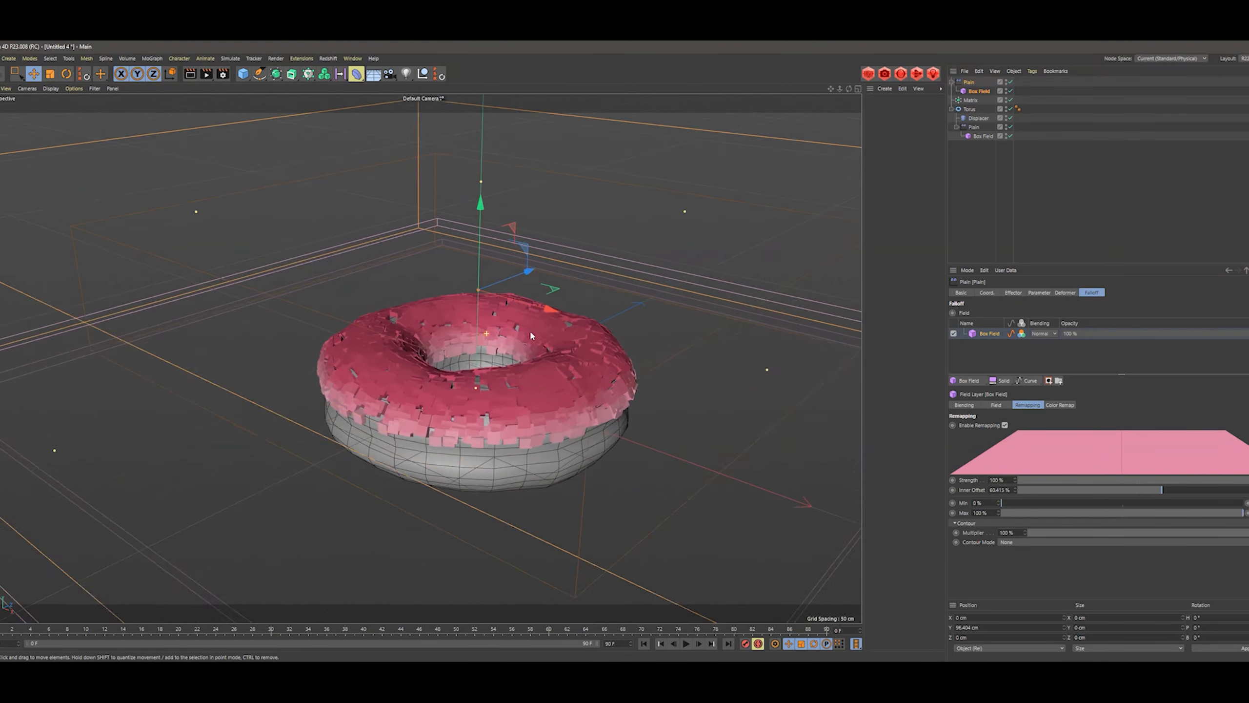
pyautogui.keyDown('alt'); pyautogui.moveTo(517, 350); pyautogui.dragTo(514, 369); pyautogui.keyUp('alt')
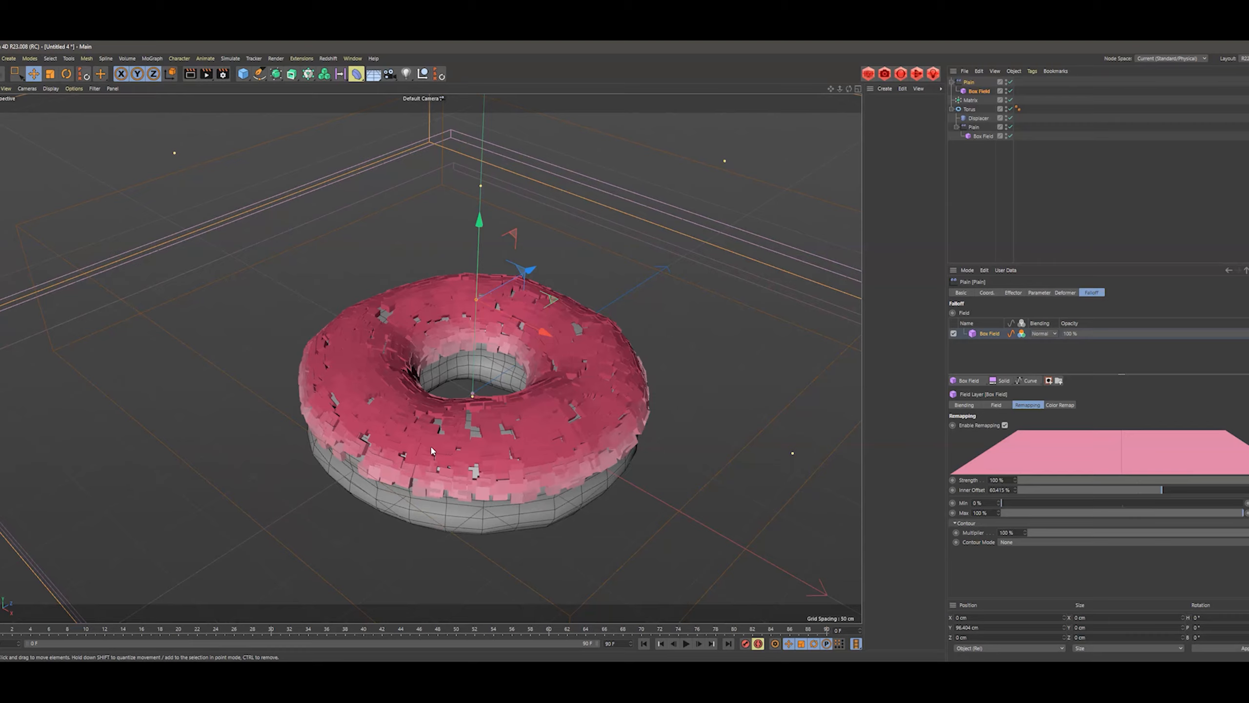
pyautogui.scroll(3, 463, 439)
pyautogui.keyDown('alt'); pyautogui.moveTo(504, 435); pyautogui.dragTo(463, 431); pyautogui.keyUp('alt')
pyautogui.scroll(-3, 475, 434)
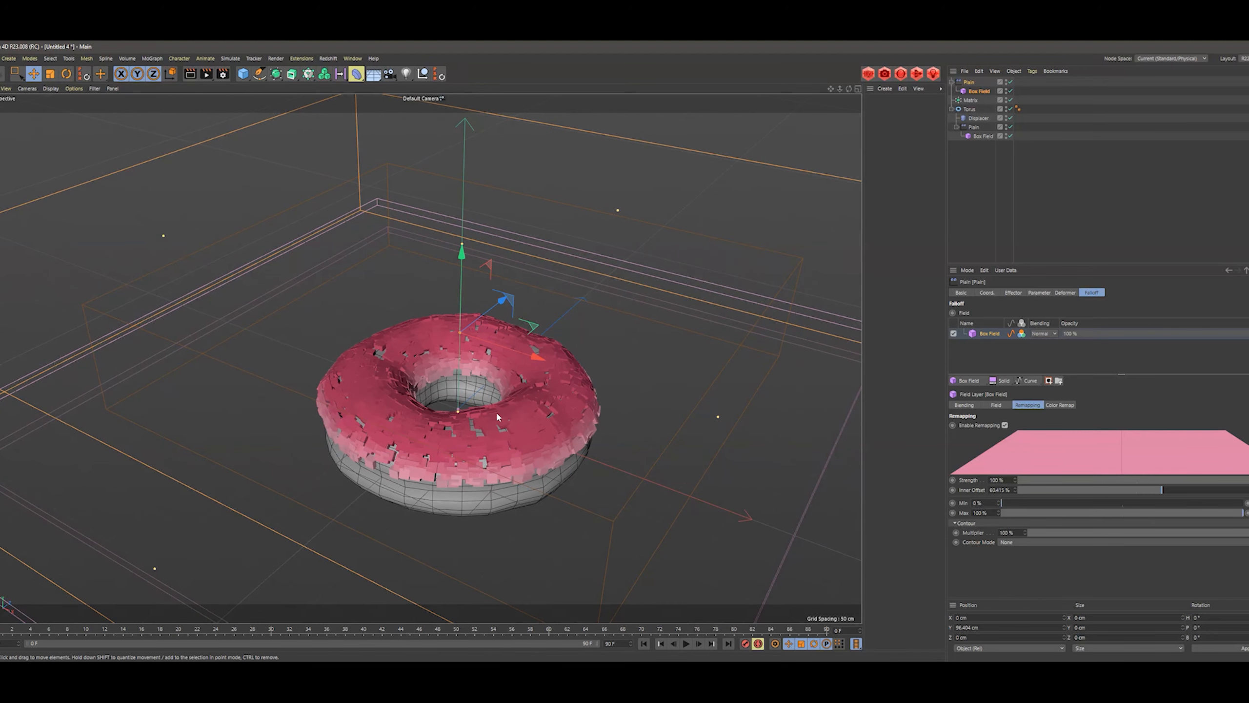
pyautogui.click(978, 92)
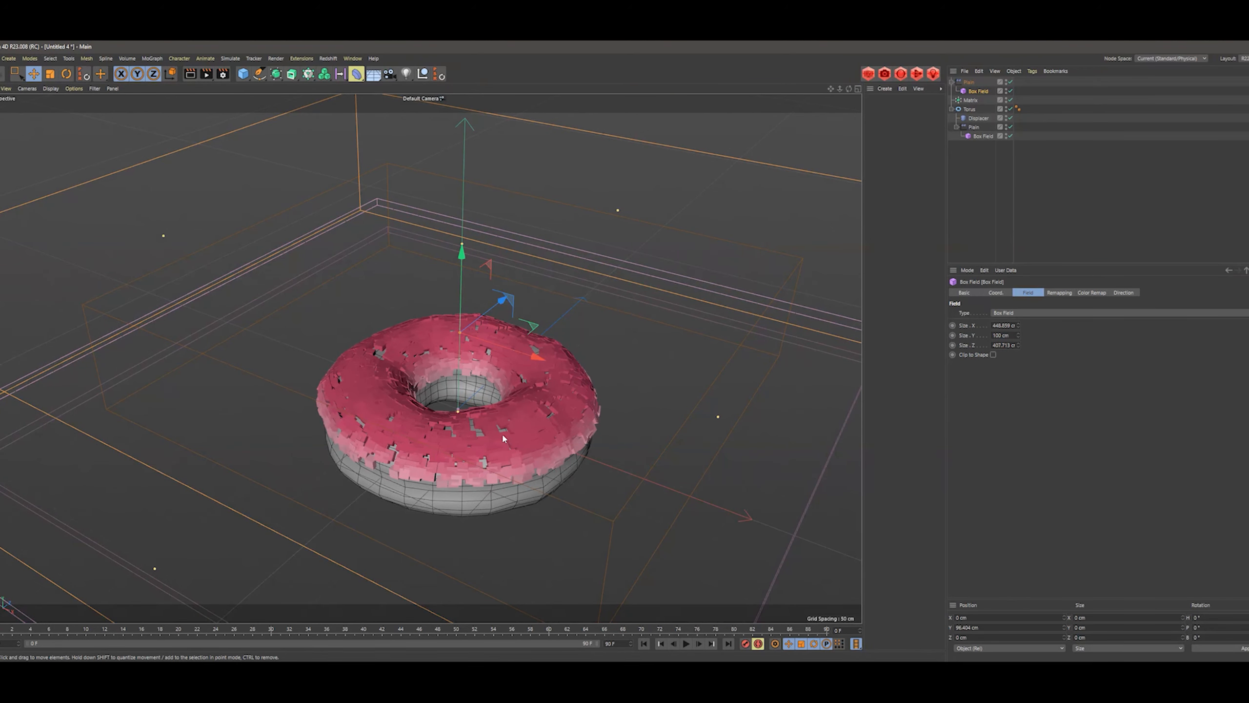
pyautogui.scroll(2, 521, 438)
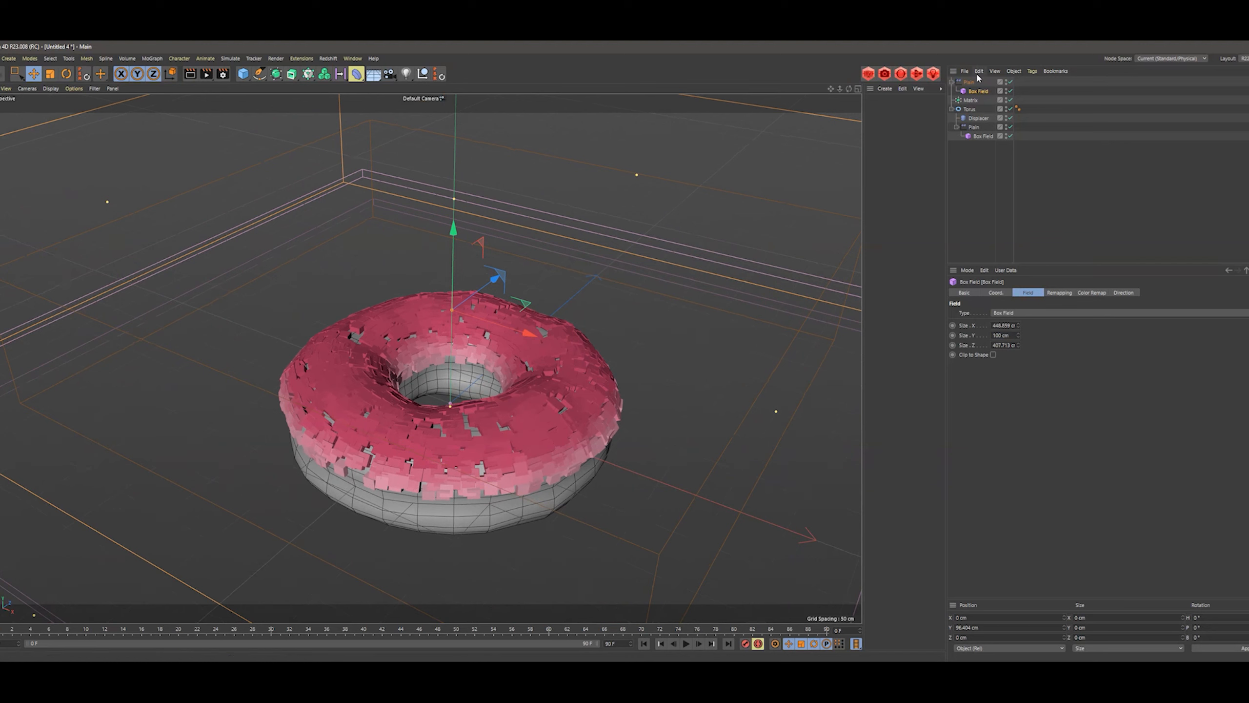
# - Add a Volume Builder as the parent of the Matrix object
pyautogui.click(965, 101)
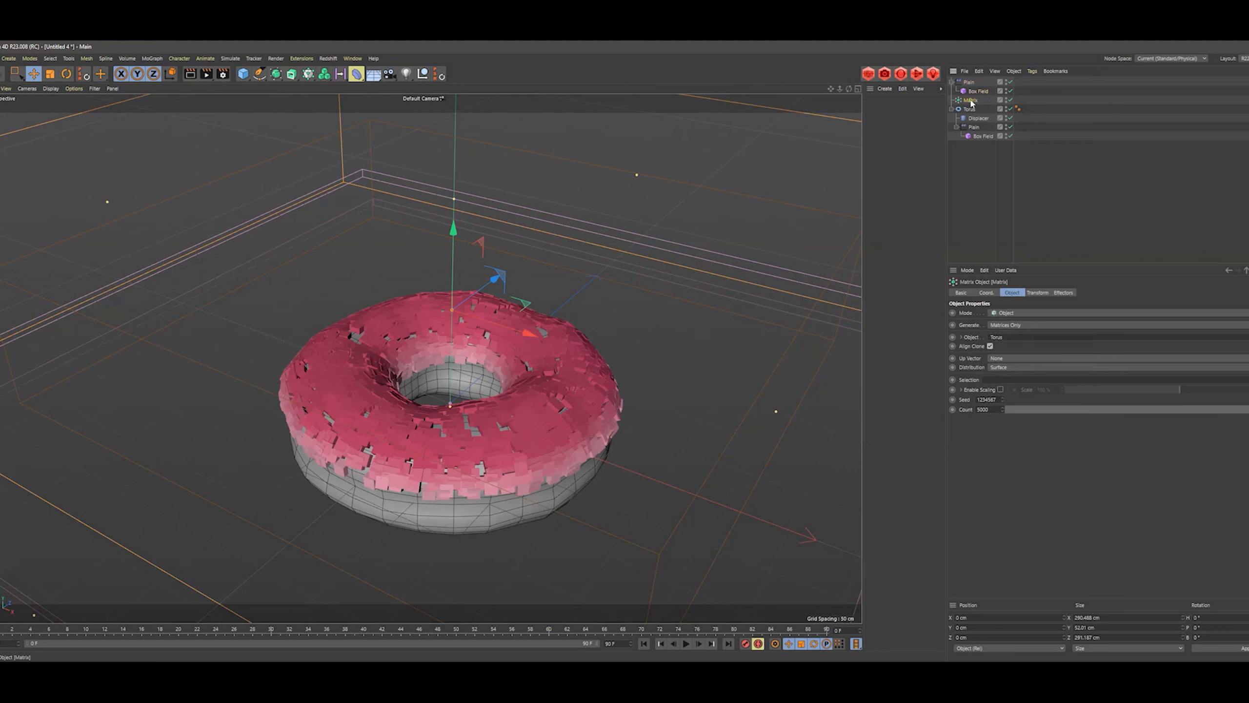
pyautogui.click(129, 66)
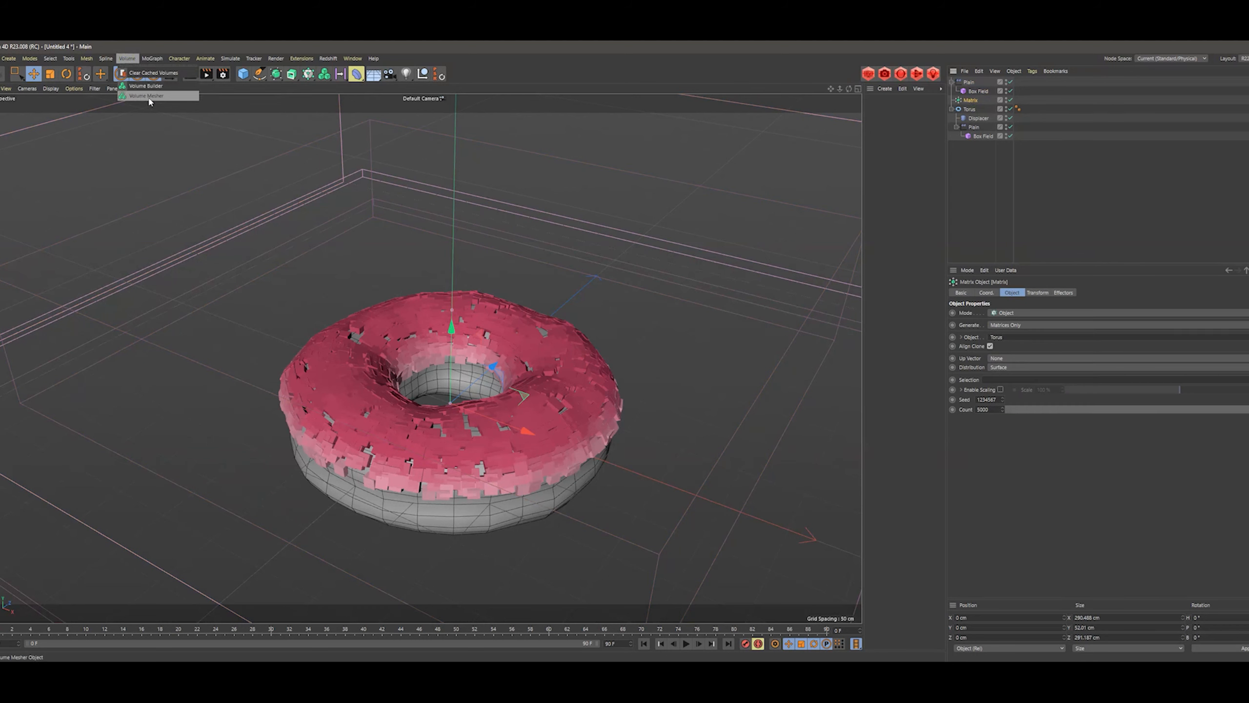
pyautogui.keyDown('alt'); pyautogui.click(151, 89); pyautogui.keyUp('alt')
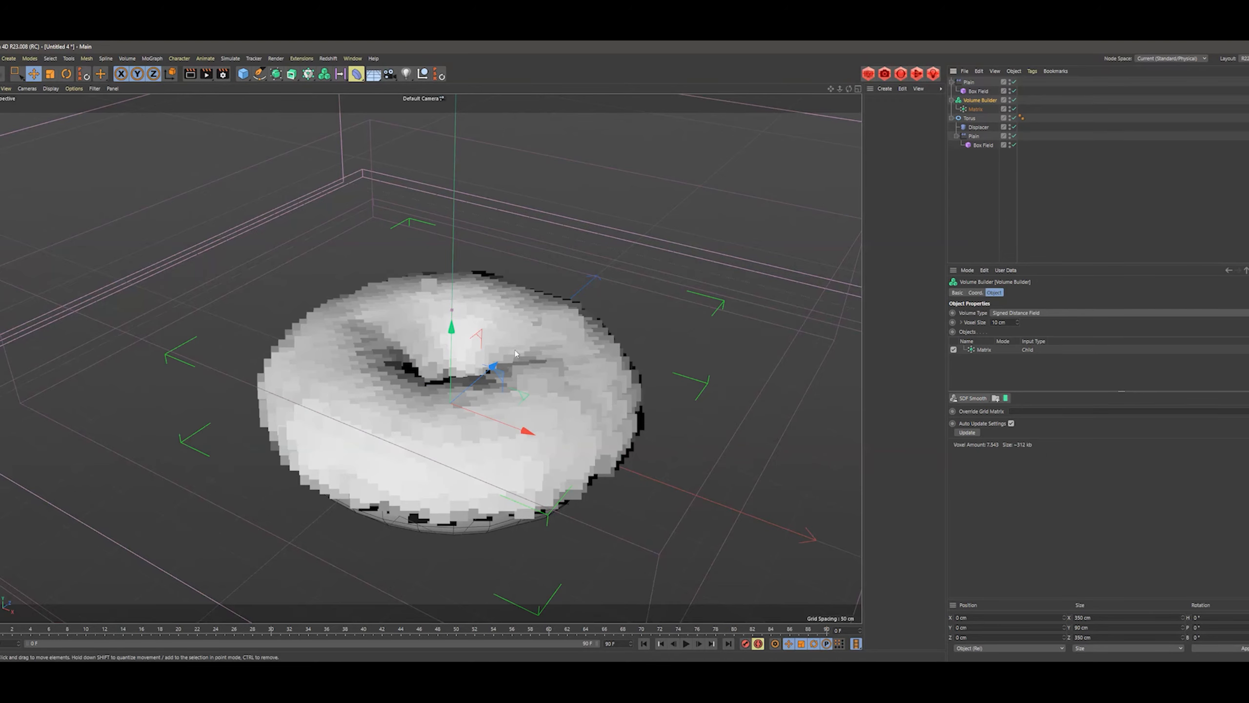
pyautogui.keyDown('alt'); pyautogui.moveTo(548, 451); pyautogui.dragTo(506, 432); pyautogui.keyUp('alt')
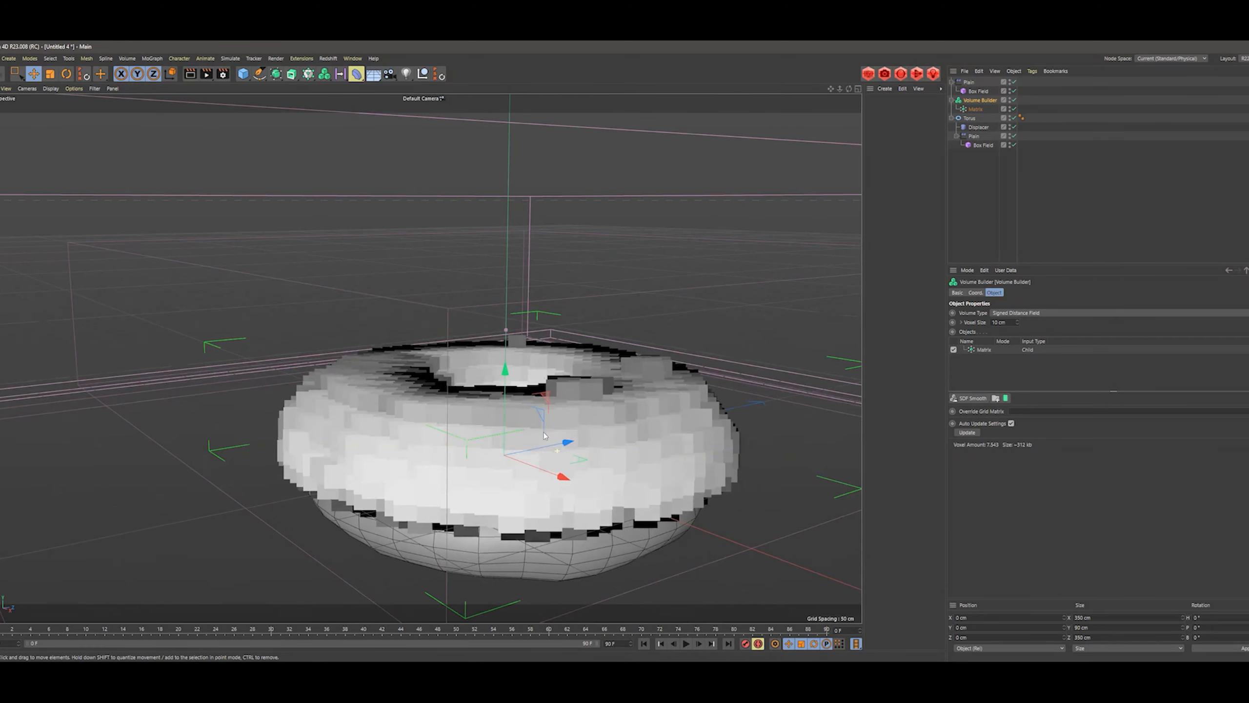
# - Set the Matrix point radius to 10 cm and the Volume Builder's voxel size to 2 cm
pyautogui.click(975, 110)
pyautogui.click(990, 101)
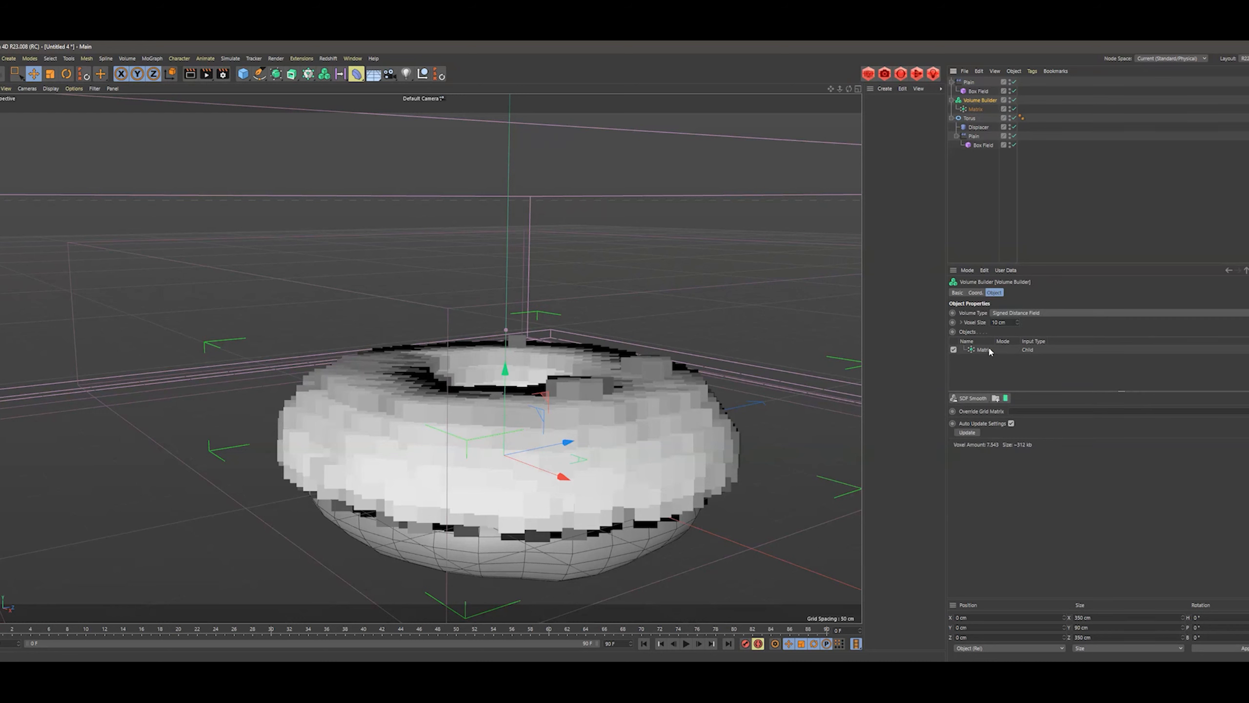
pyautogui.click(983, 350)
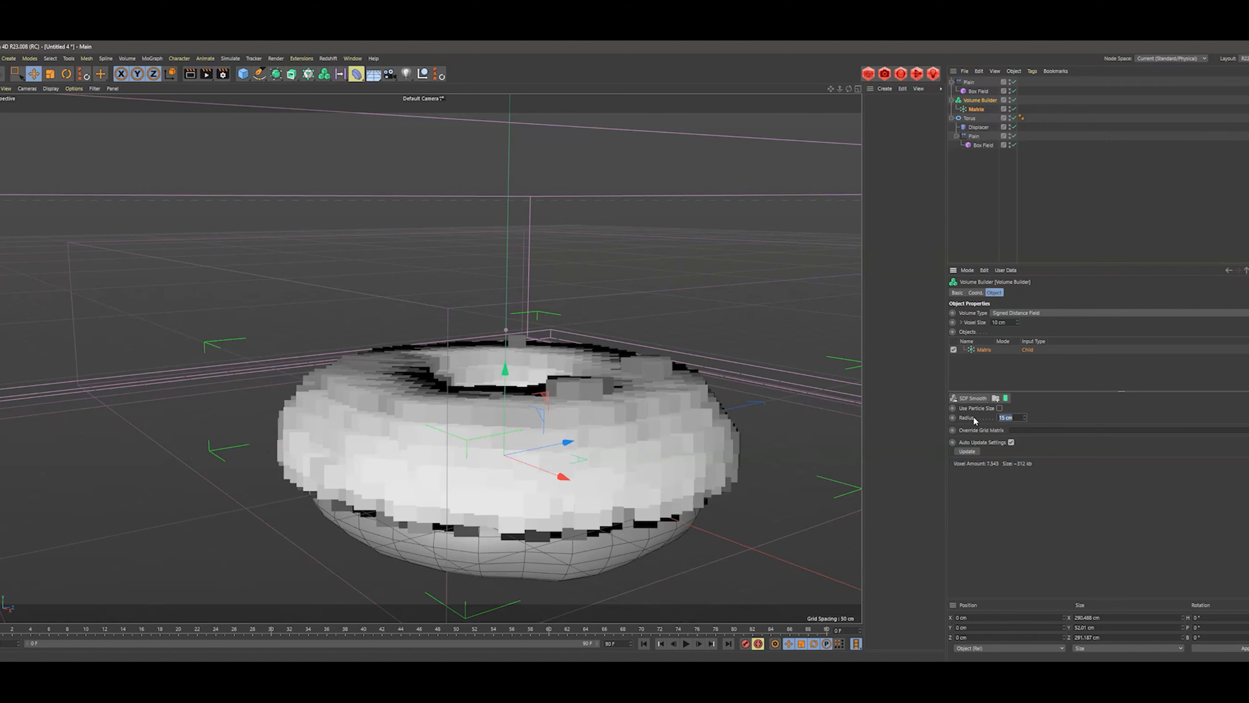
pyautogui.press('Return')
pyautogui.keyDown('alt'); pyautogui.moveTo(610, 447); pyautogui.dragTo(618, 477); pyautogui.keyUp('alt')
pyautogui.scroll(-2, 615, 465)
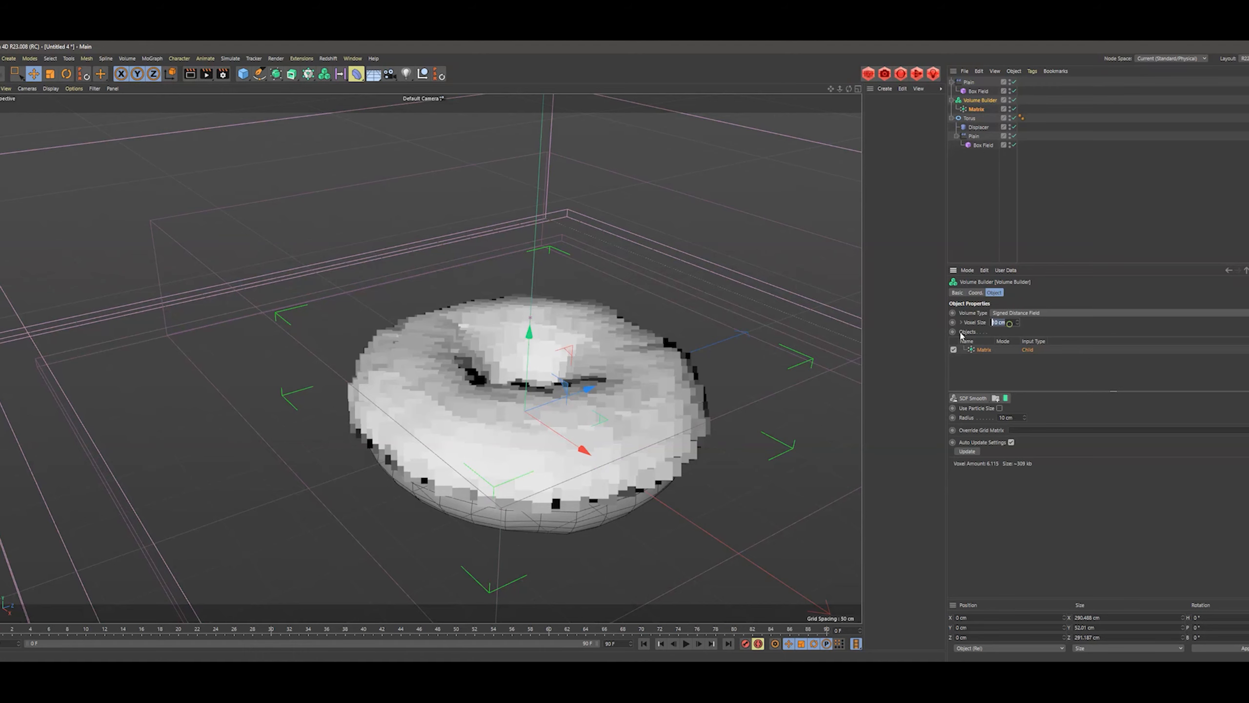
pyautogui.press('Return')
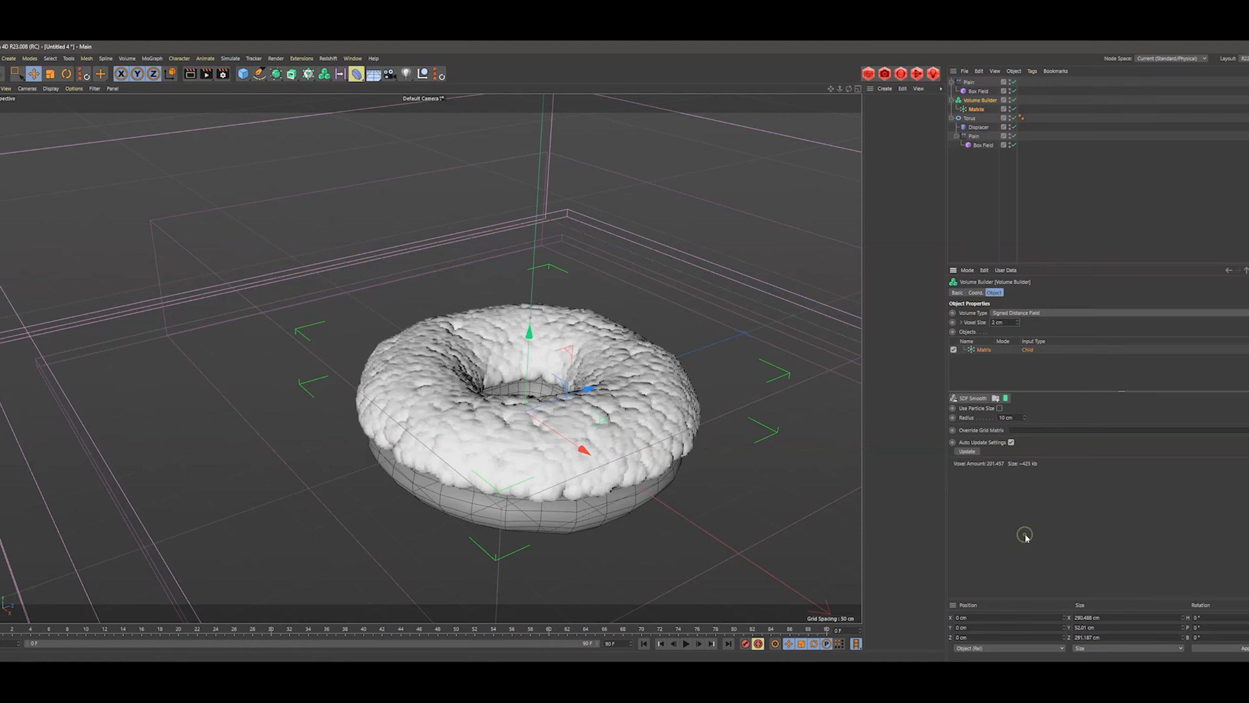
pyautogui.keyDown('alt'); pyautogui.moveTo(622, 418); pyautogui.dragTo(545, 422); pyautogui.keyUp('alt')
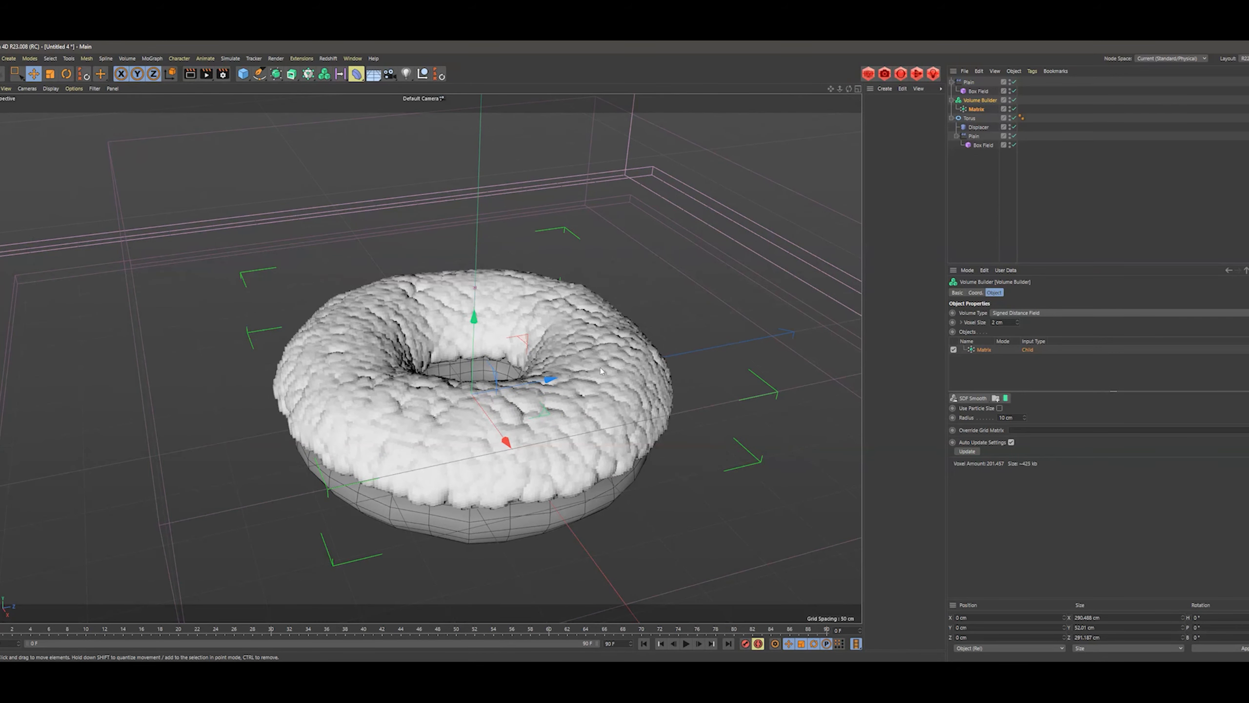
# - Try moving the Plain effector's box field higher to vary how much of the donut the icing covers
pyautogui.click(978, 92)
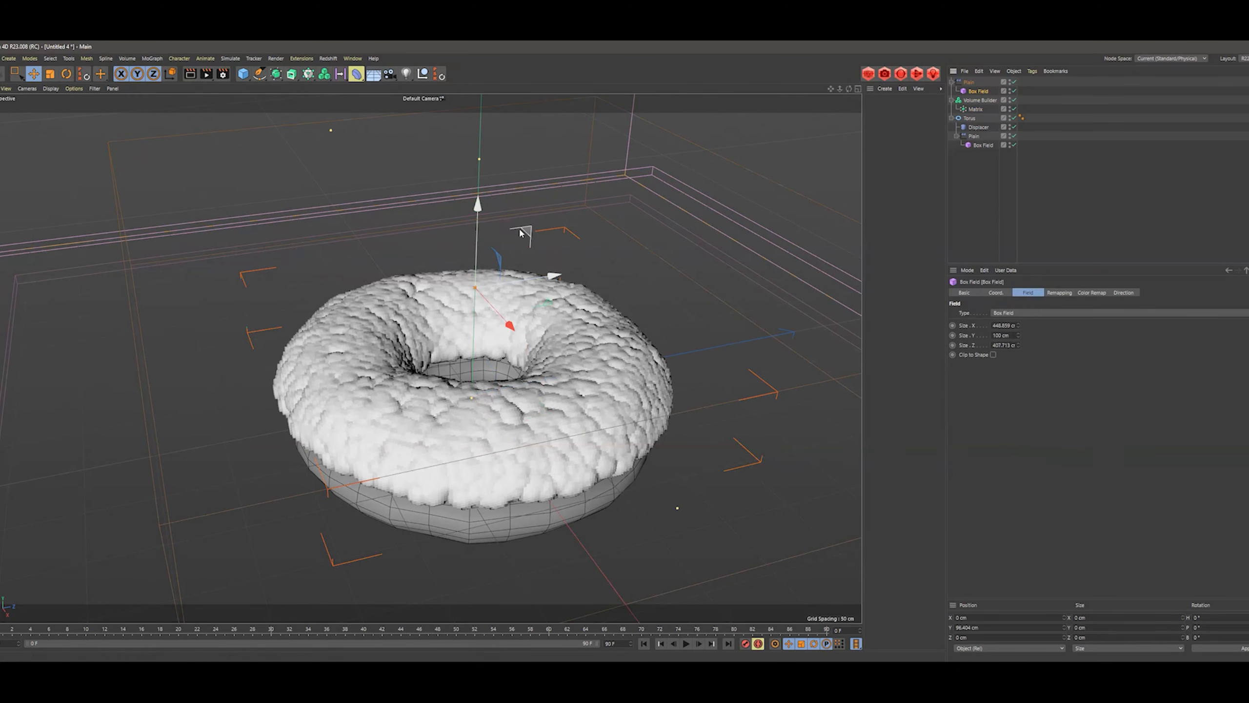
pyautogui.moveTo(480, 208)
pyautogui.mouseDown()
pyautogui.moveTo(488, 157)
pyautogui.moveTo(456, 425)
pyautogui.moveTo(485, 170)
pyautogui.moveTo(478, 204)
pyautogui.mouseUp()
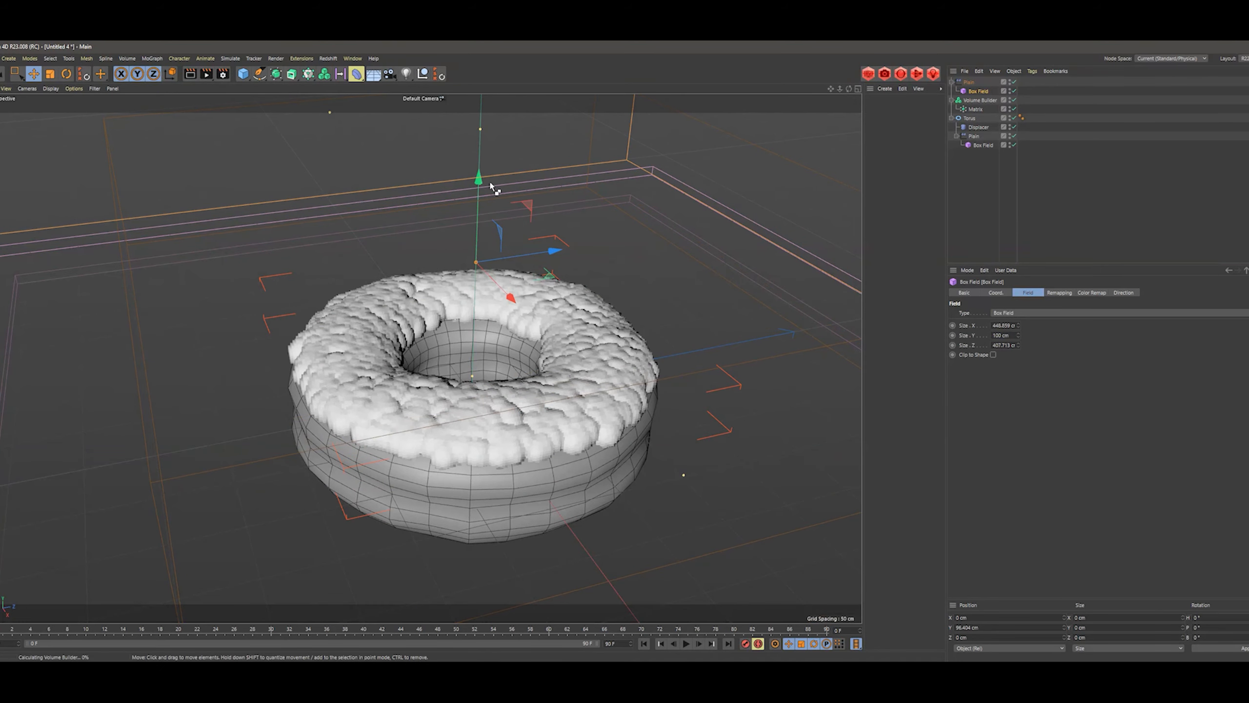
# - Add an SDF Smooth layer to the Volume Builder with a voxel distance of 3
pyautogui.click(976, 101)
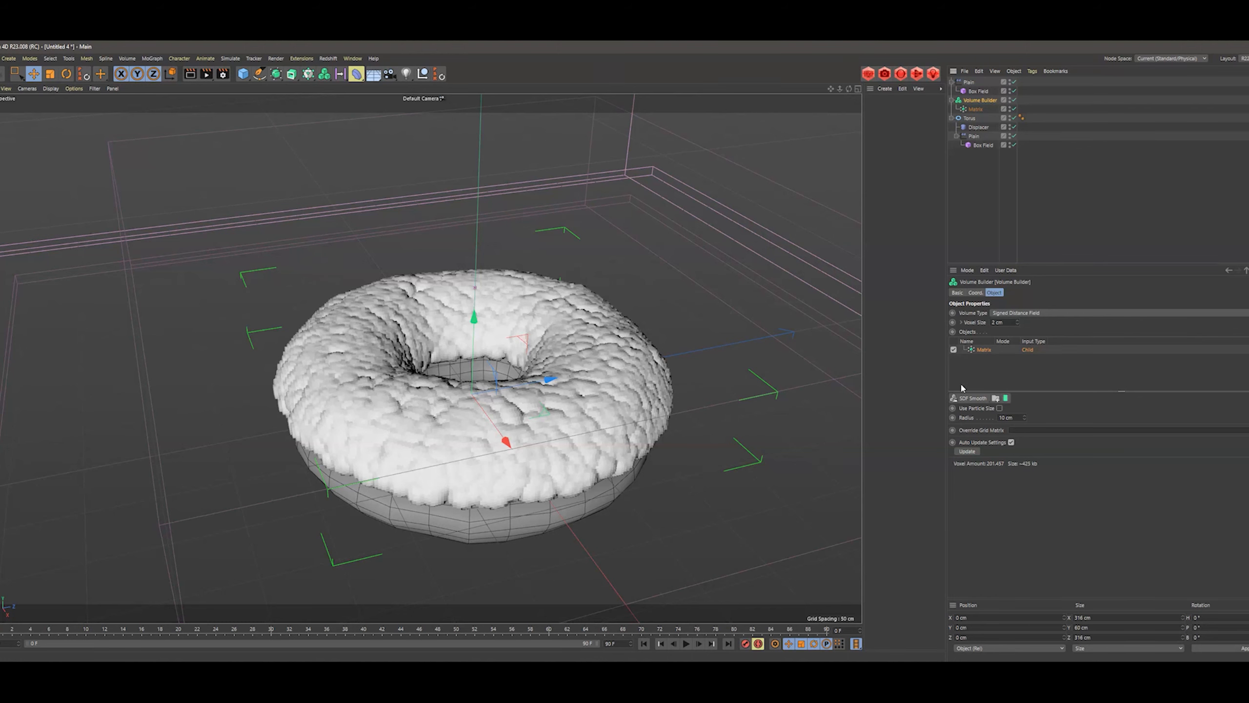
pyautogui.click(965, 402)
pyautogui.moveTo(625, 437)
pyautogui.keyDown('alt'); pyautogui.mouseDown()
pyautogui.moveTo(609, 407)
pyautogui.moveTo(618, 414)
pyautogui.mouseUp(); pyautogui.keyUp('alt')
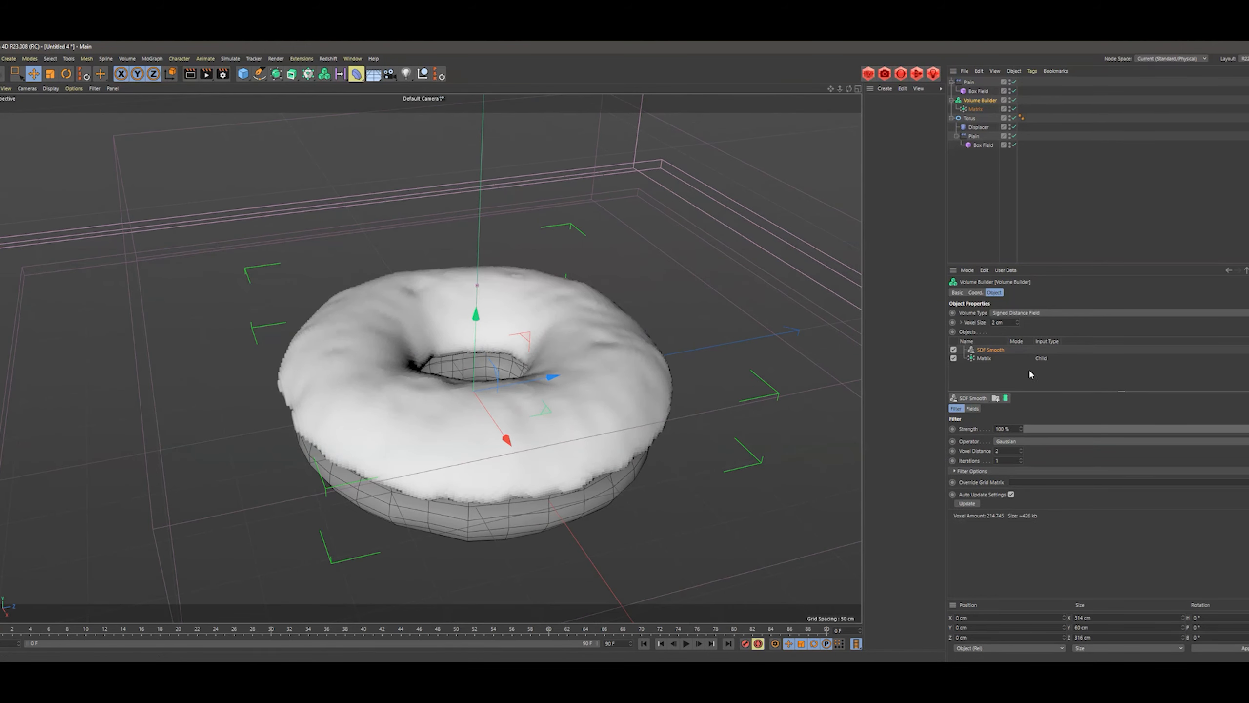
pyautogui.write('3')
pyautogui.click(1009, 460)
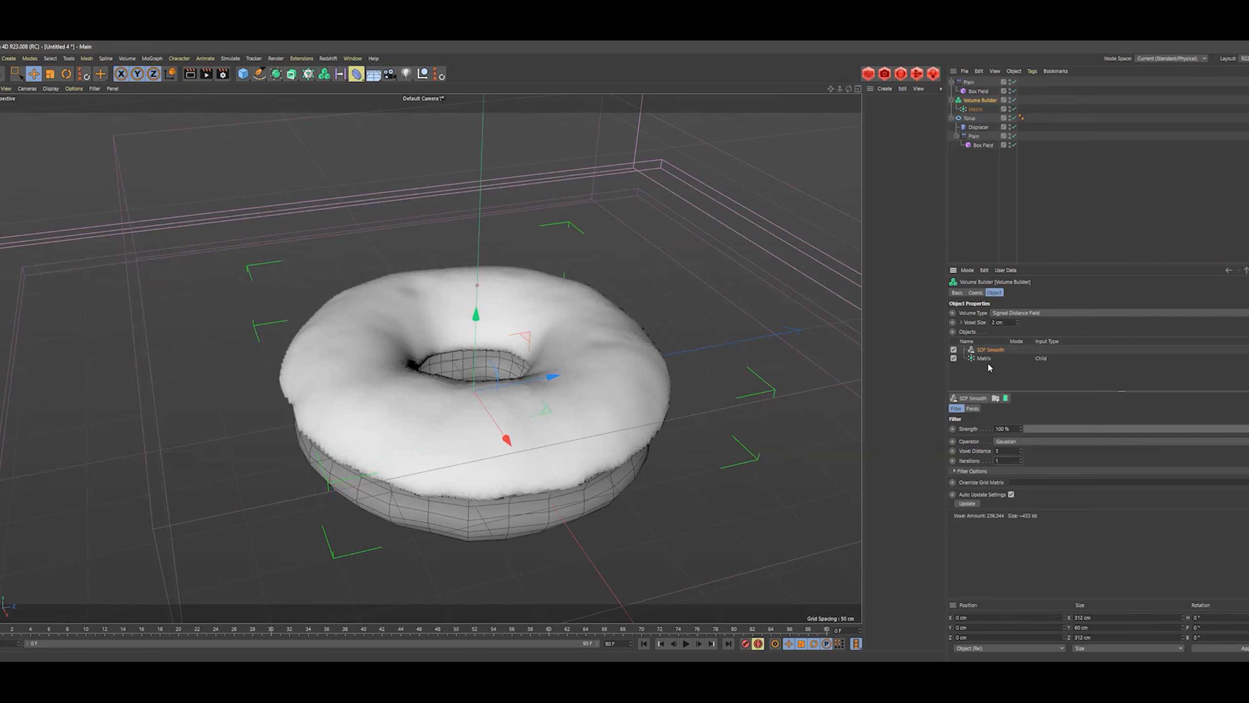
# - Refine the Volume Builder's voxel size to 1 cm and set the SDF Smooth voxel distance to 5
pyautogui.click(984, 359)
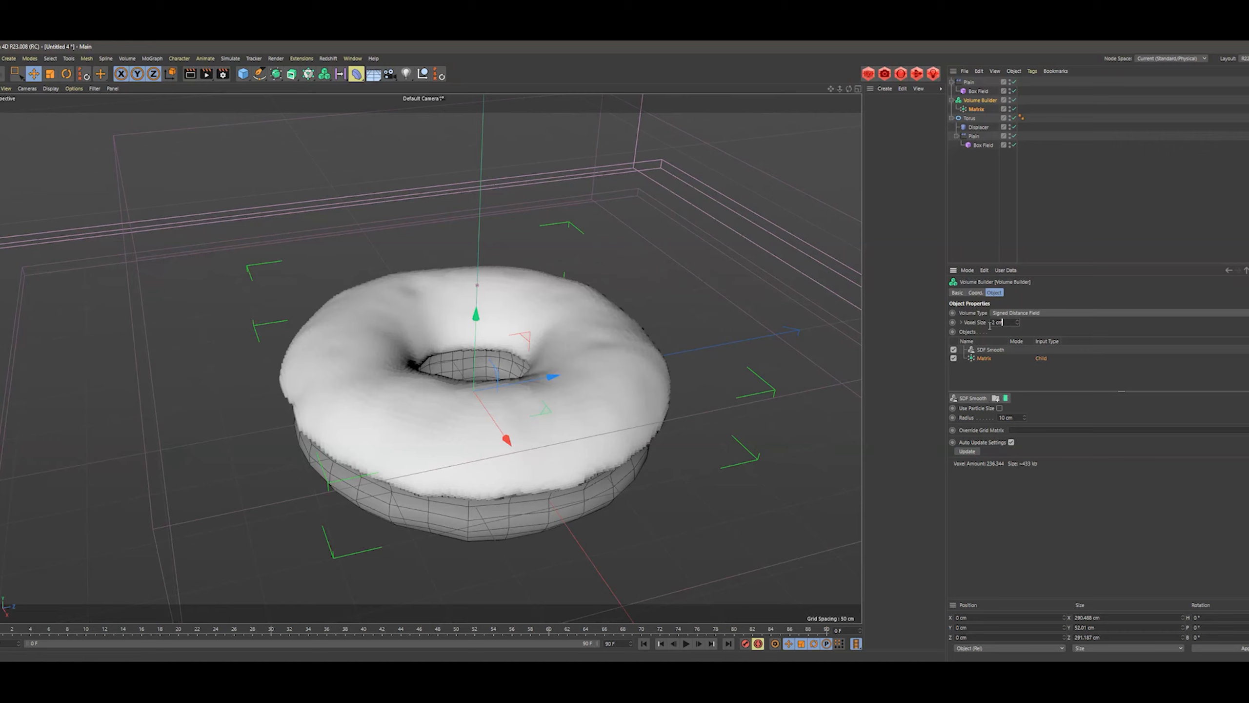
pyautogui.press('Return')
pyautogui.keyDown('alt'); pyautogui.moveTo(523, 412); pyautogui.dragTo(403, 401); pyautogui.keyUp('alt')
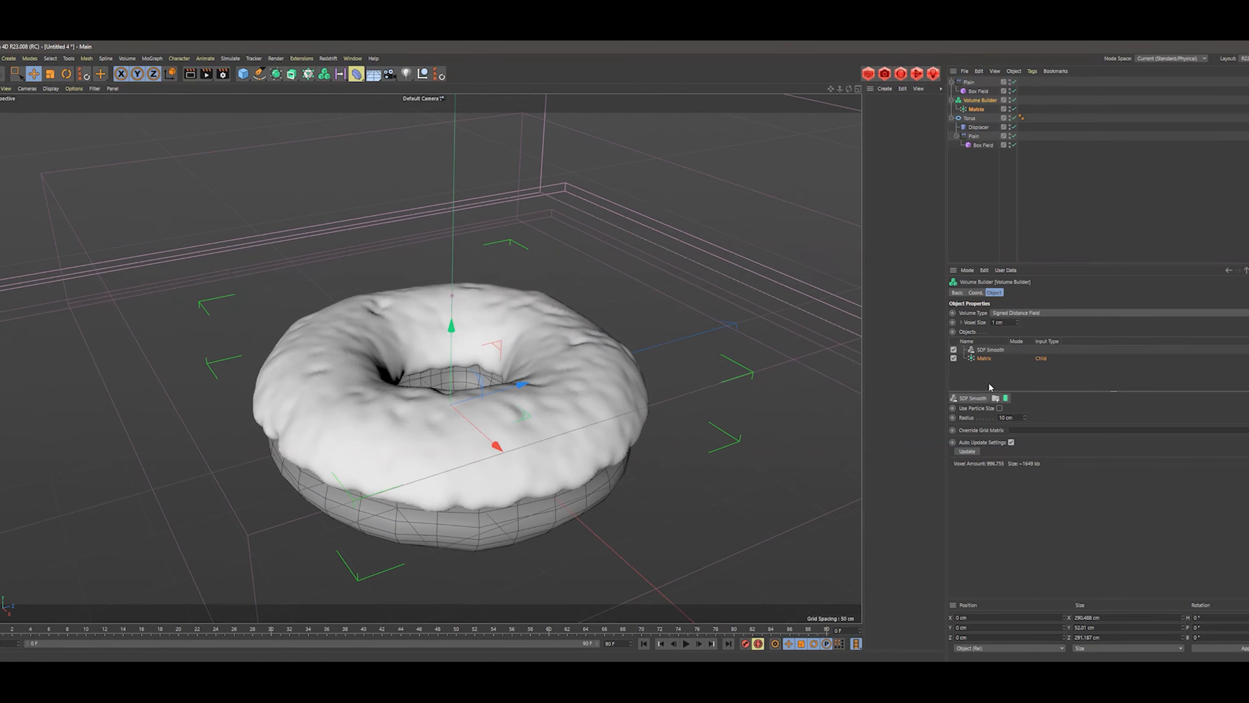
pyautogui.click(989, 351)
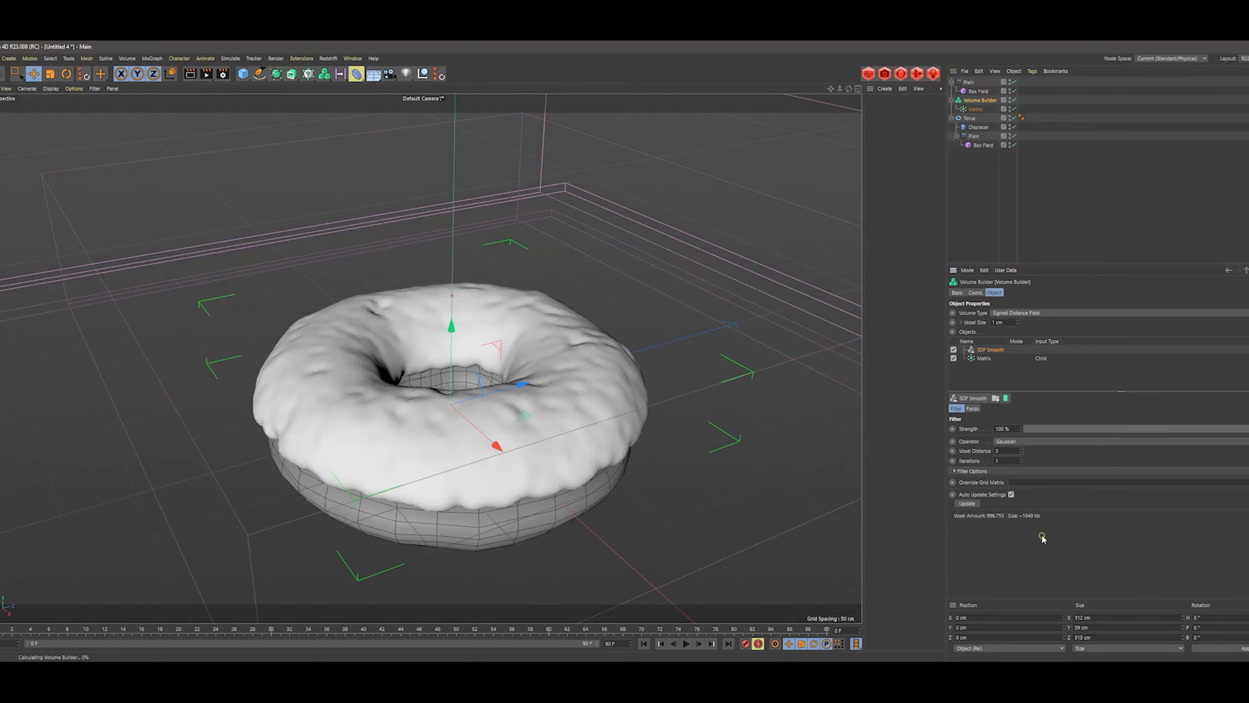
pyautogui.keyDown('alt'); pyautogui.moveTo(681, 463); pyautogui.dragTo(529, 404); pyautogui.keyUp('alt')
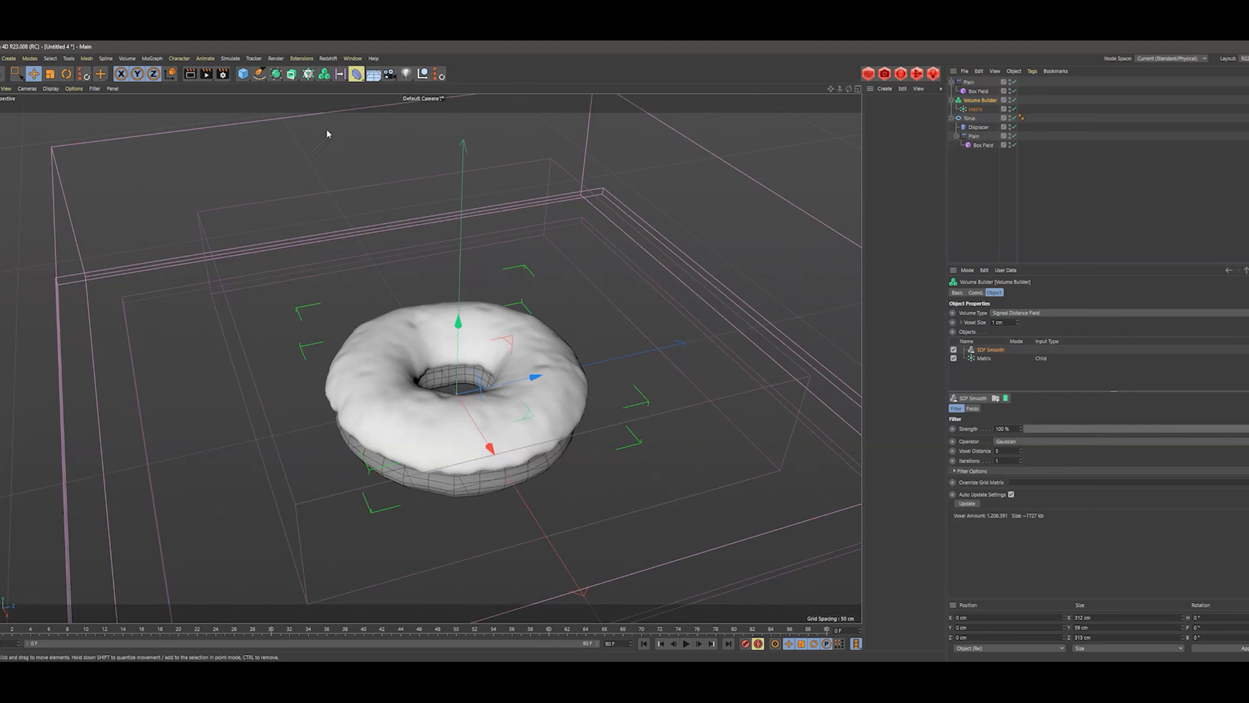
# - Add a capsule and move it beside the donut to about 297 cm along Z
pyautogui.click(243, 74)
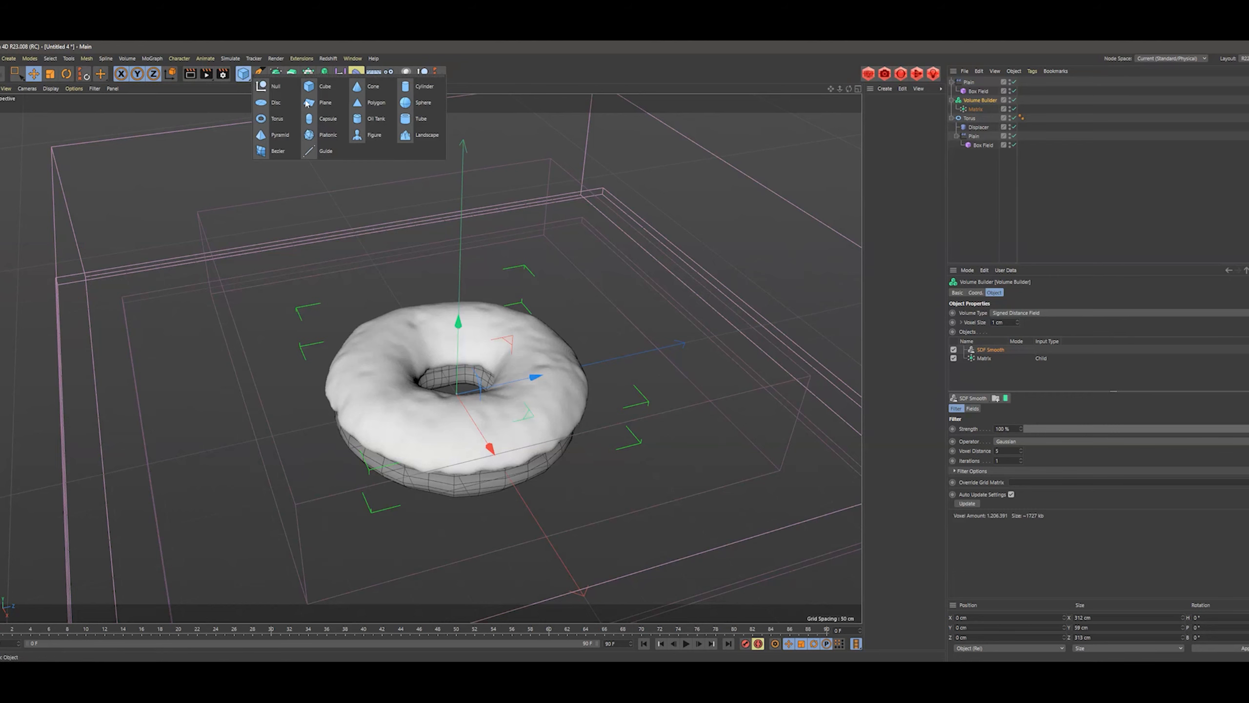
pyautogui.click(324, 121)
pyautogui.moveTo(534, 377); pyautogui.dragTo(746, 331)
pyautogui.keyDown('alt'); pyautogui.moveTo(688, 365); pyautogui.dragTo(615, 367, button='middle'); pyautogui.keyUp('alt')
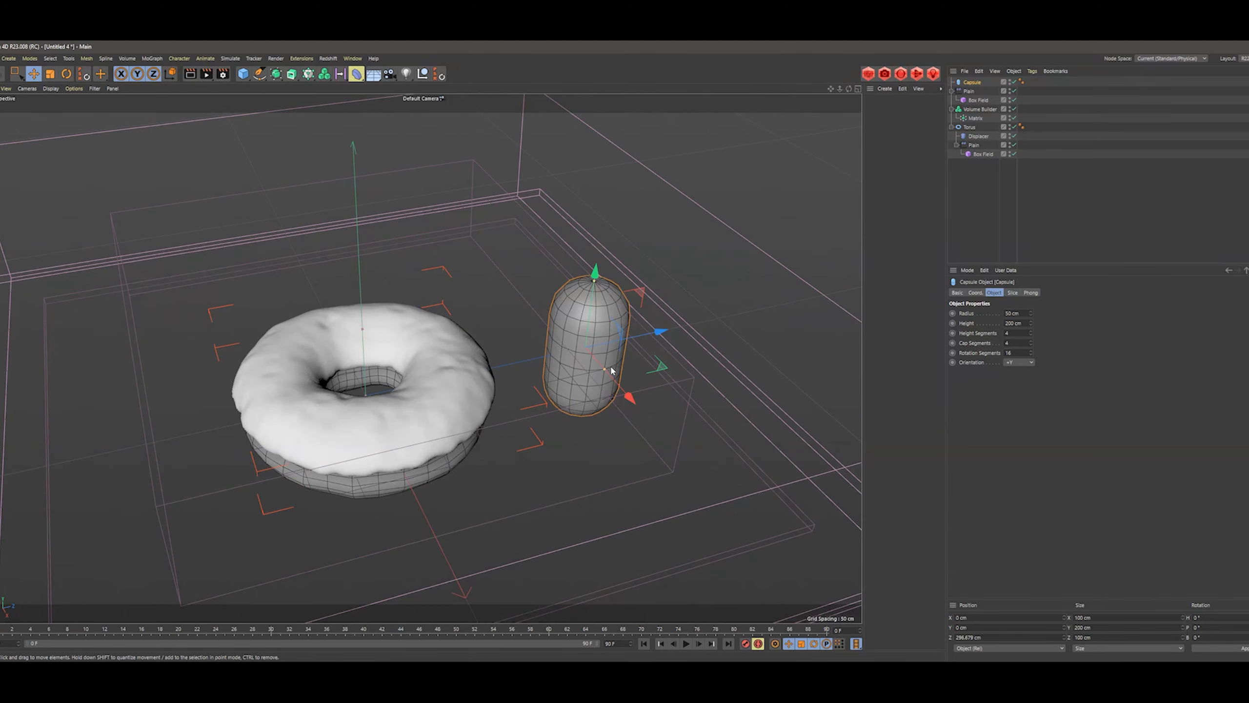
# - Shrink the capsule to sprinkle size, with a radius of about 1.4 cm and a height of about 10.9 cm
pyautogui.scroll(5, 612, 370)
pyautogui.moveTo(467, 423); pyautogui.dragTo(422, 362)
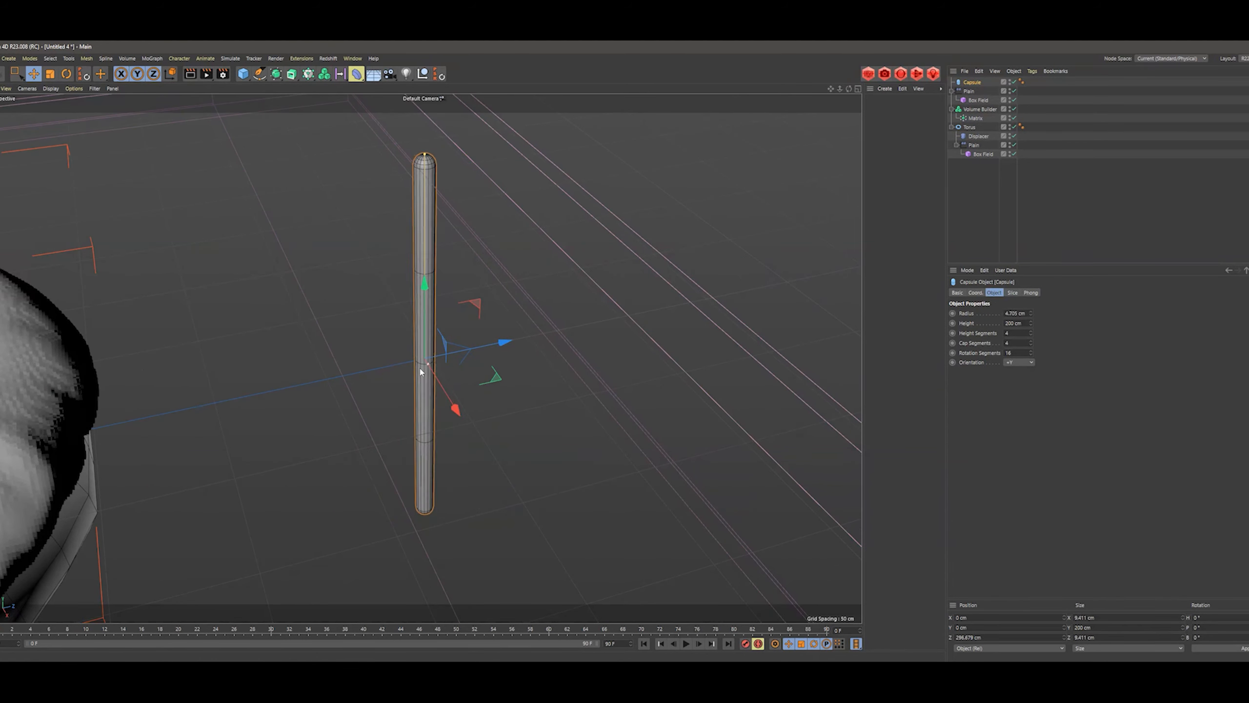
pyautogui.moveTo(424, 157); pyautogui.dragTo(439, 349)
pyautogui.scroll(-6, 416, 356)
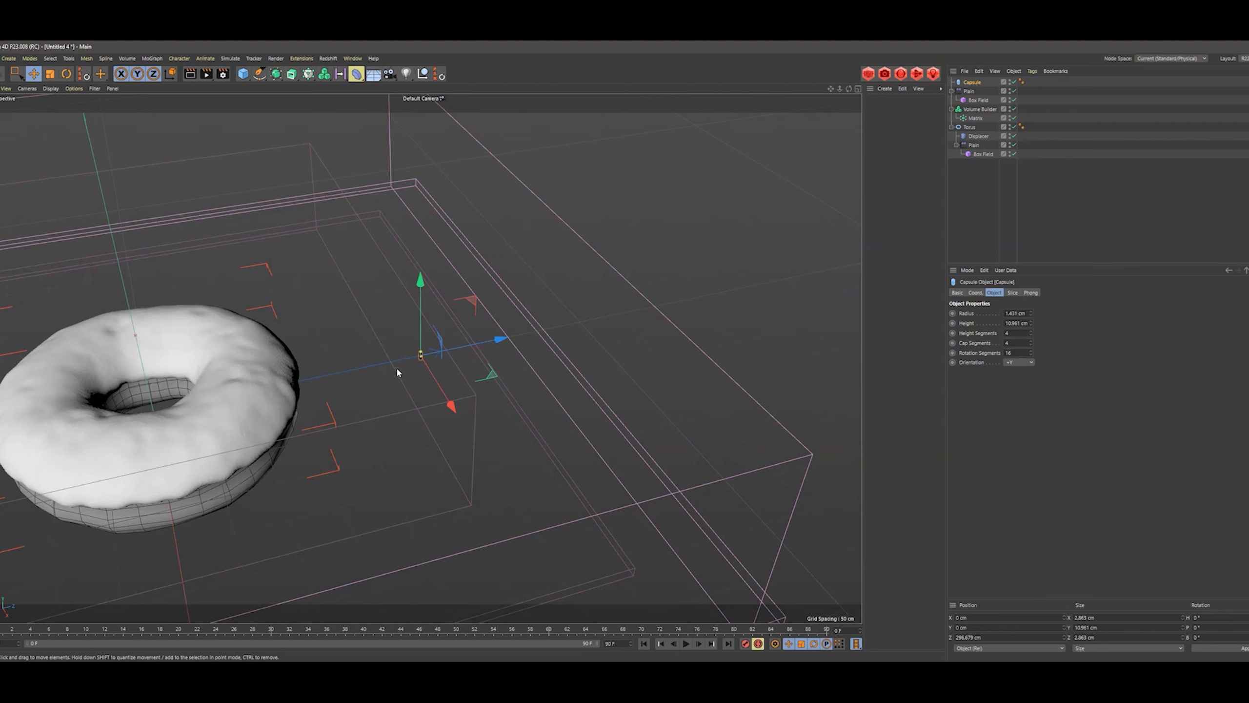
# - Add a Cloner as the parent of the capsule
pyautogui.hotkey('shift', 'c')
pyautogui.write('cloner')
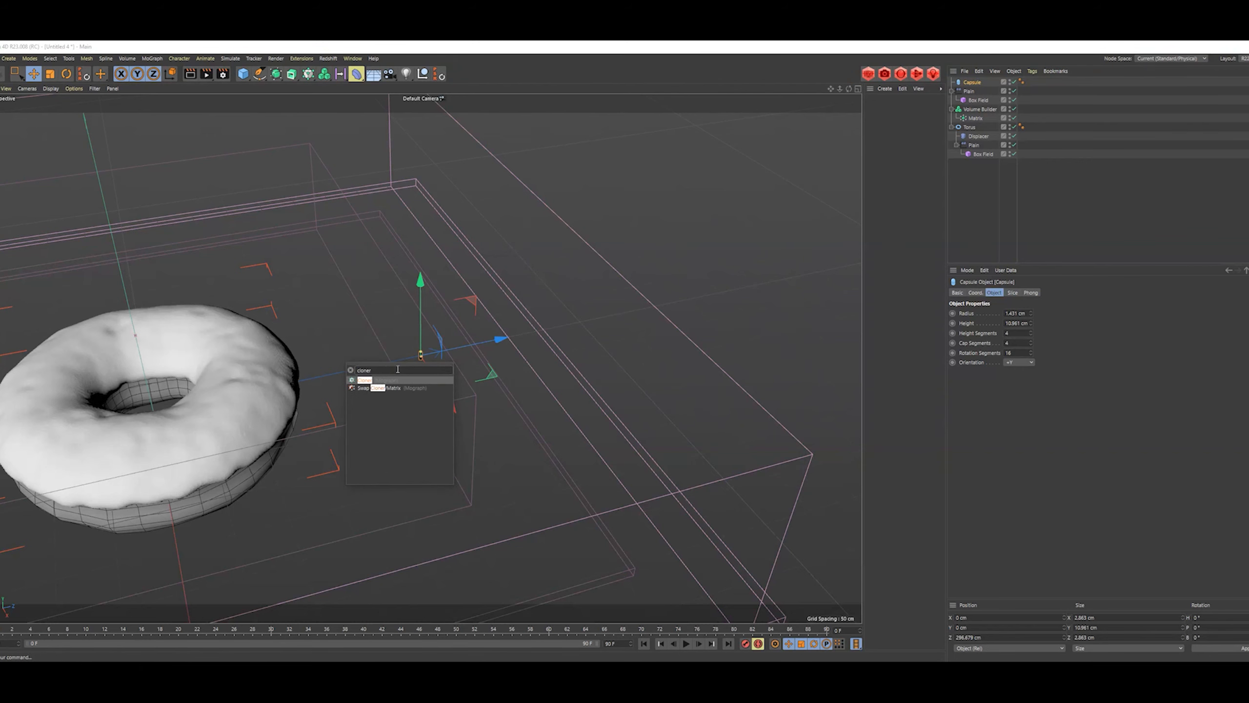
pyautogui.keyDown('alt'); pyautogui.click(365, 382); pyautogui.keyUp('alt')
pyautogui.keyDown('alt'); pyautogui.moveTo(339, 356); pyautogui.dragTo(486, 274); pyautogui.keyUp('alt')
pyautogui.keyDown('alt'); pyautogui.moveTo(392, 341); pyautogui.dragTo(453, 361, button='middle'); pyautogui.keyUp('alt')
pyautogui.keyDown('alt'); pyautogui.moveTo(364, 407); pyautogui.dragTo(482, 419, button='middle'); pyautogui.keyUp('alt')
pyautogui.keyDown('alt'); pyautogui.moveTo(482, 418); pyautogui.dragTo(531, 418, button='right'); pyautogui.keyUp('alt')
pyautogui.moveTo(532, 418)
pyautogui.keyDown('alt'); pyautogui.mouseDown()
pyautogui.moveTo(492, 403)
pyautogui.moveTo(521, 425)
pyautogui.mouseUp(); pyautogui.keyUp('alt')
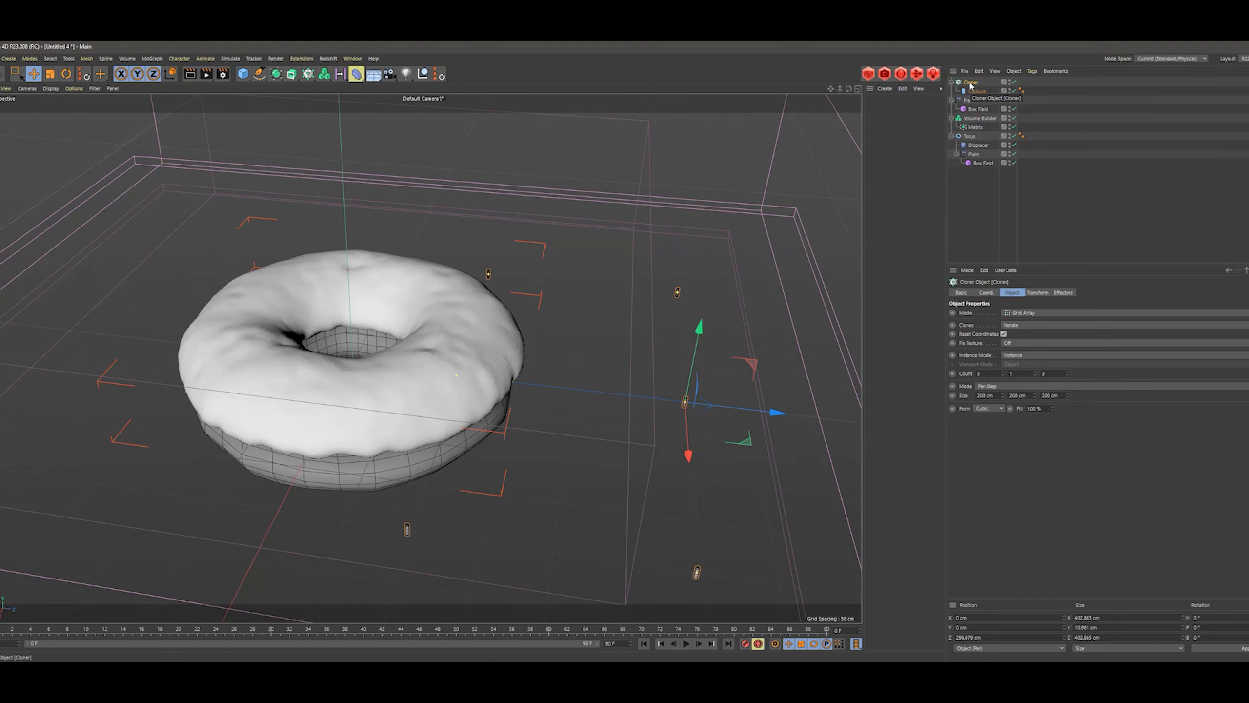
# - Set the sprinkle Cloner's mode to Object and try to link the Volume Builder as its target object
pyautogui.click(1033, 314)
pyautogui.click(1018, 324)
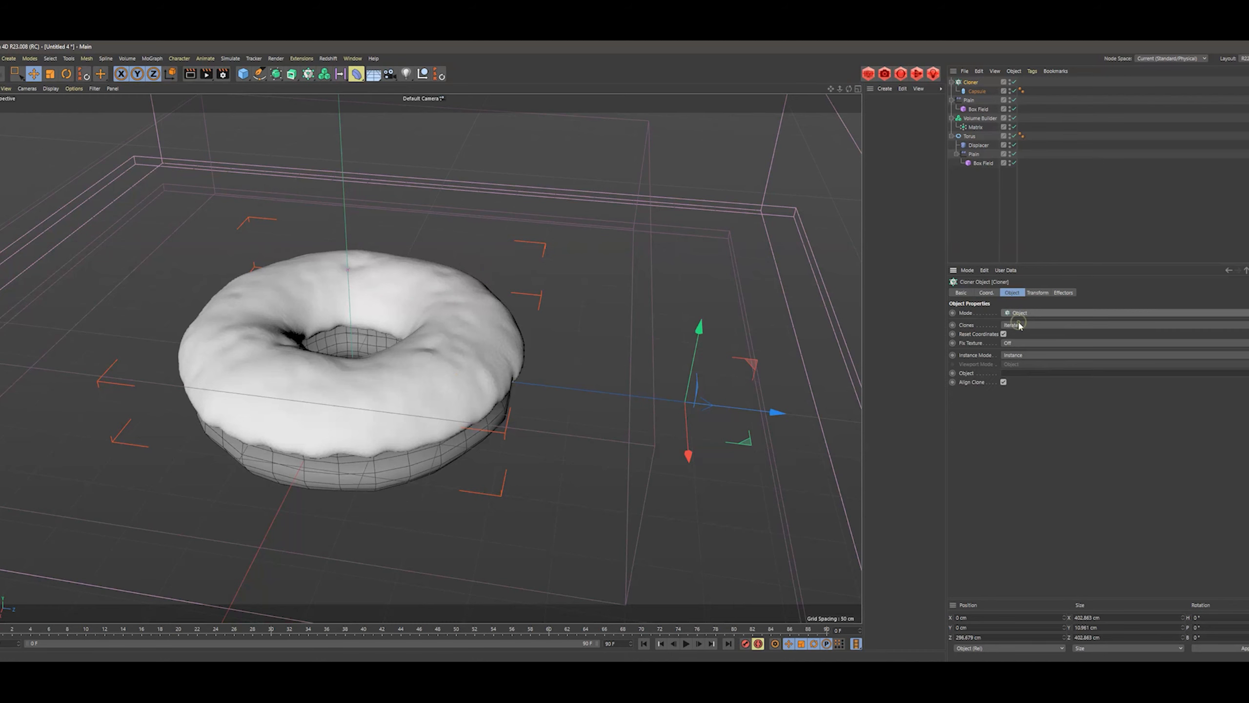
pyautogui.click(975, 119)
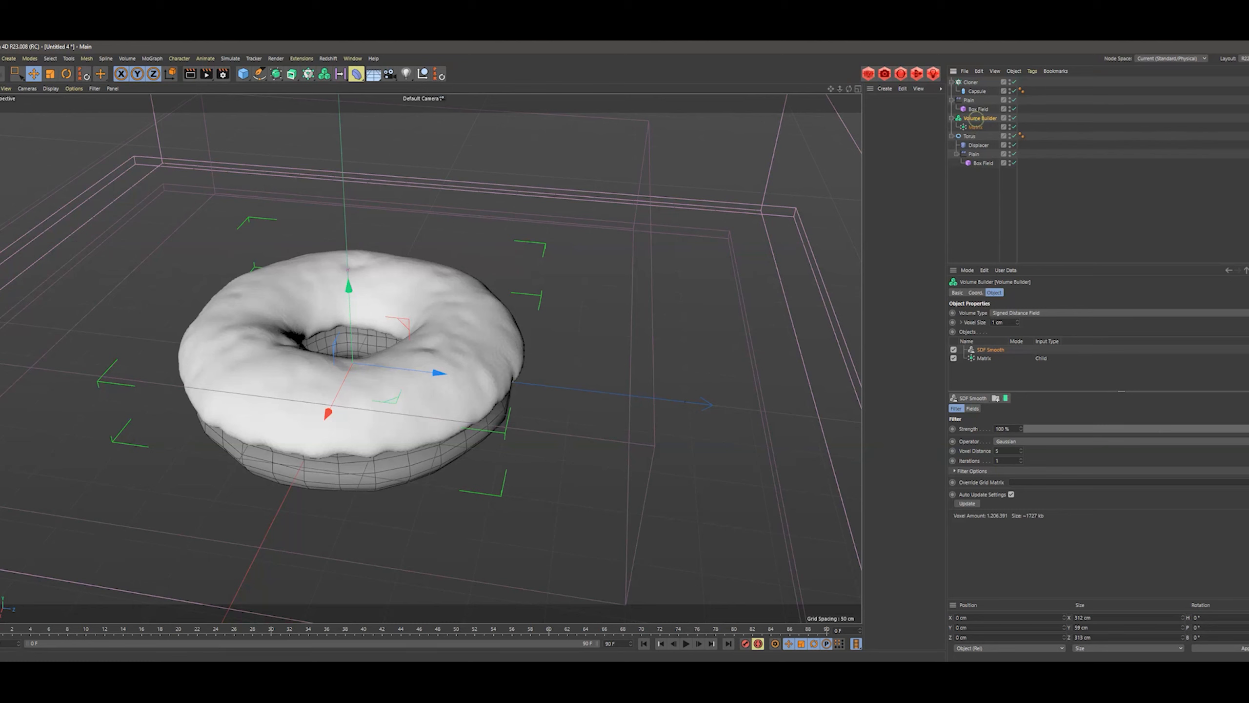
pyautogui.click(971, 82)
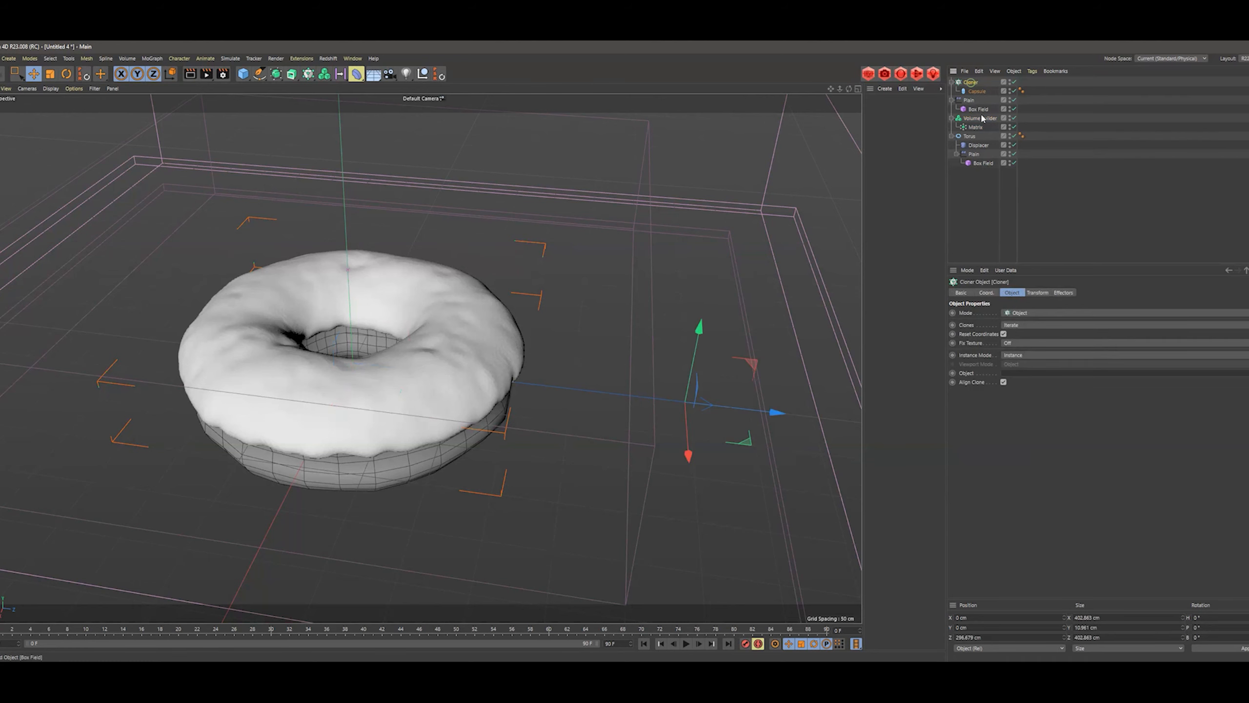
pyautogui.moveTo(981, 124); pyautogui.dragTo(1027, 378)
# - Add a Volume Mesher as the parent of the Volume Builder and check the density of the icing mesh
pyautogui.click(979, 118)
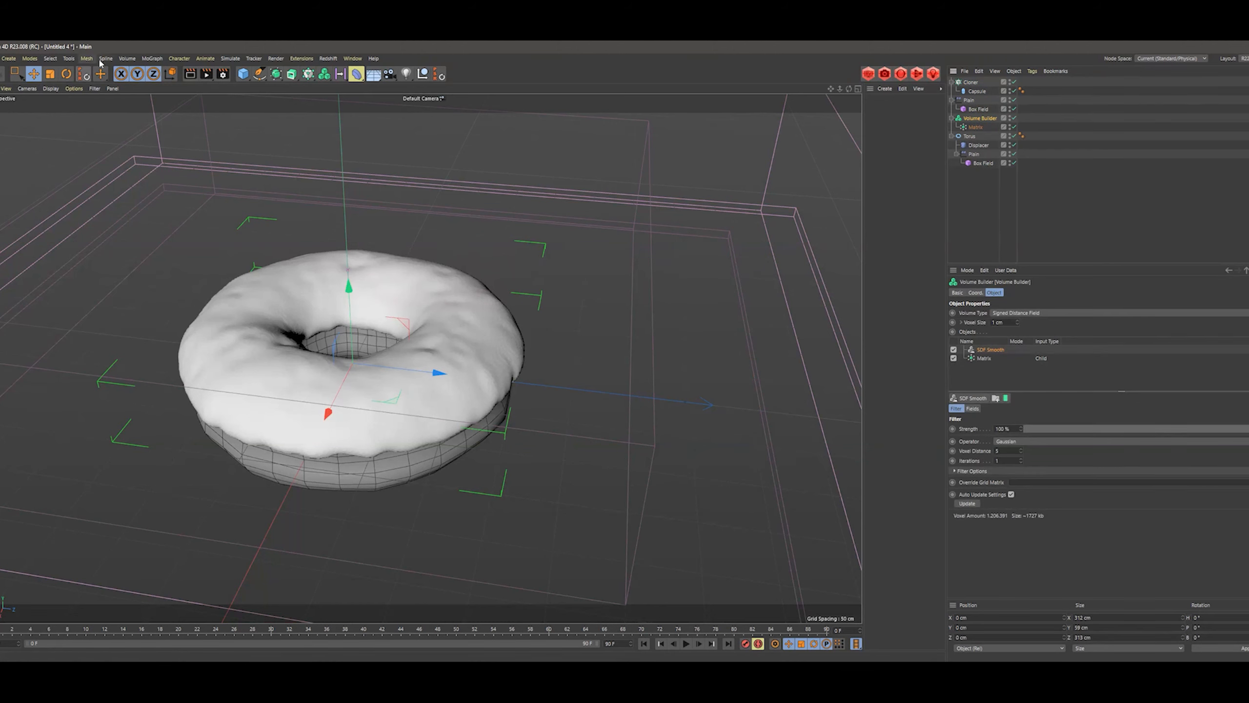
pyautogui.click(129, 59)
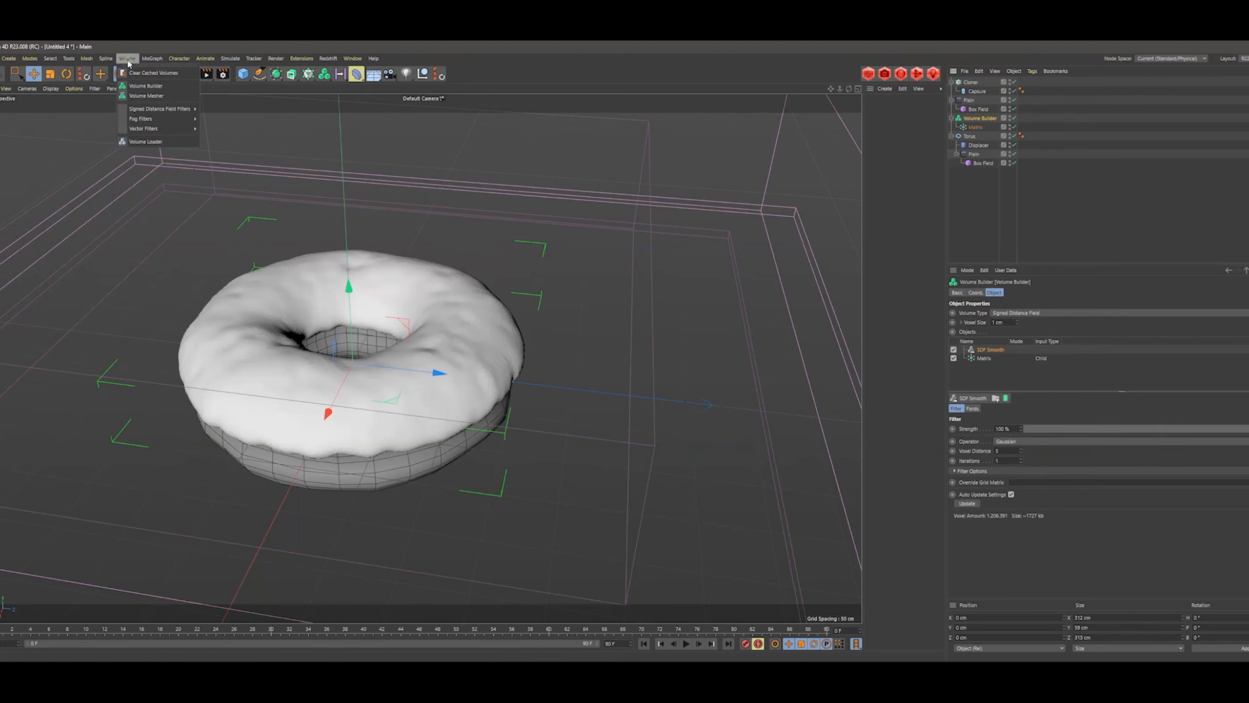
pyautogui.click(147, 96)
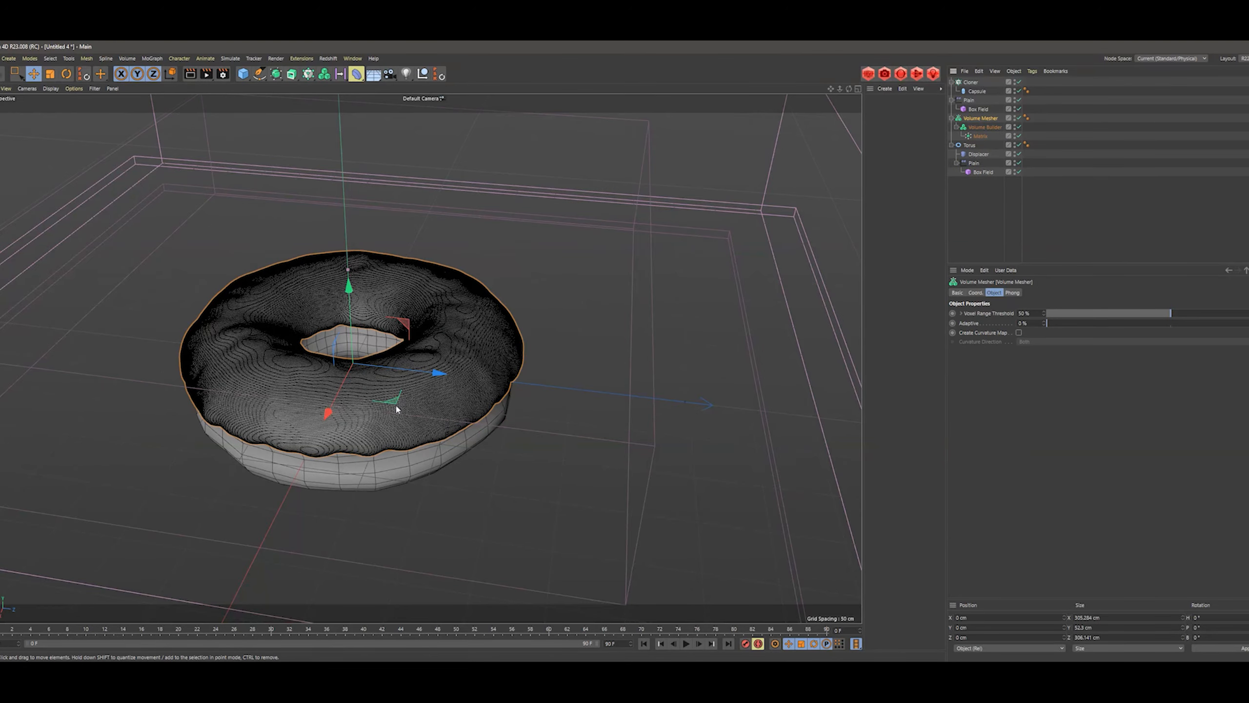
pyautogui.keyDown('alt'); pyautogui.moveTo(358, 412); pyautogui.dragTo(408, 393, button='right'); pyautogui.keyUp('alt')
pyautogui.keyDown('alt'); pyautogui.moveTo(408, 394); pyautogui.dragTo(382, 373); pyautogui.keyUp('alt')
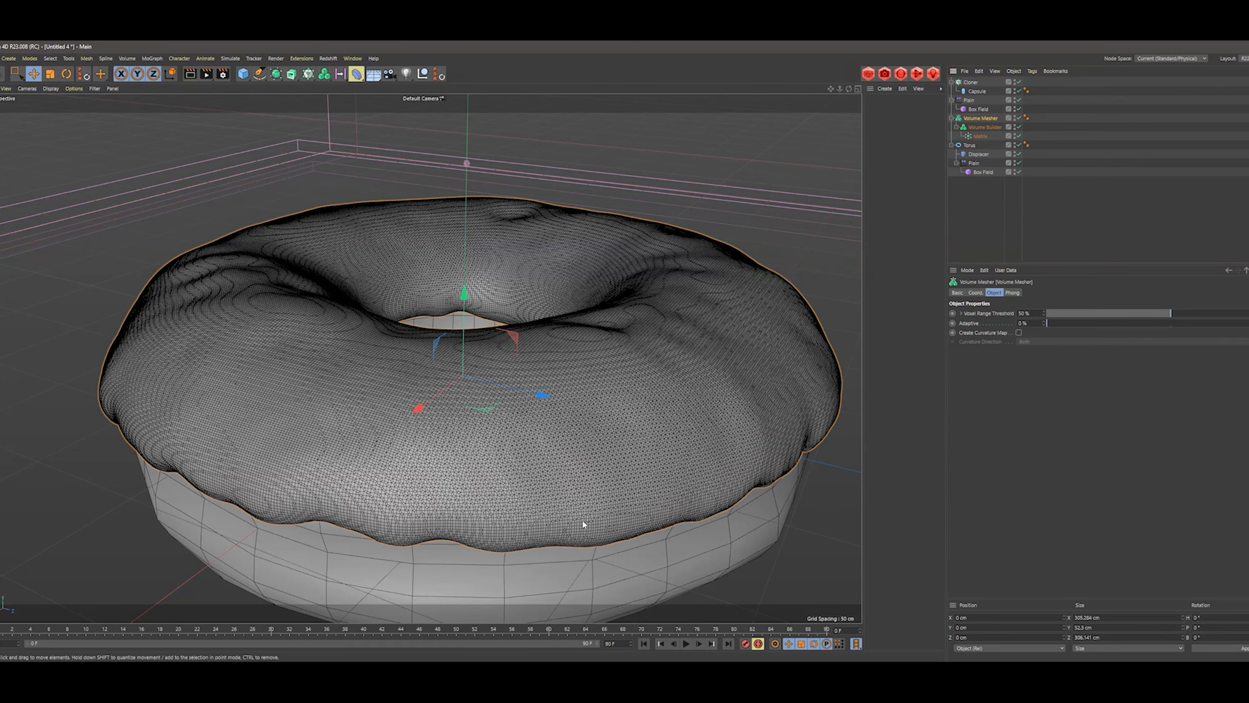
# - Set the Volume Mesher's Adaptive value to 1 % to reduce the icing's polygons
pyautogui.doubleClick(1033, 324)
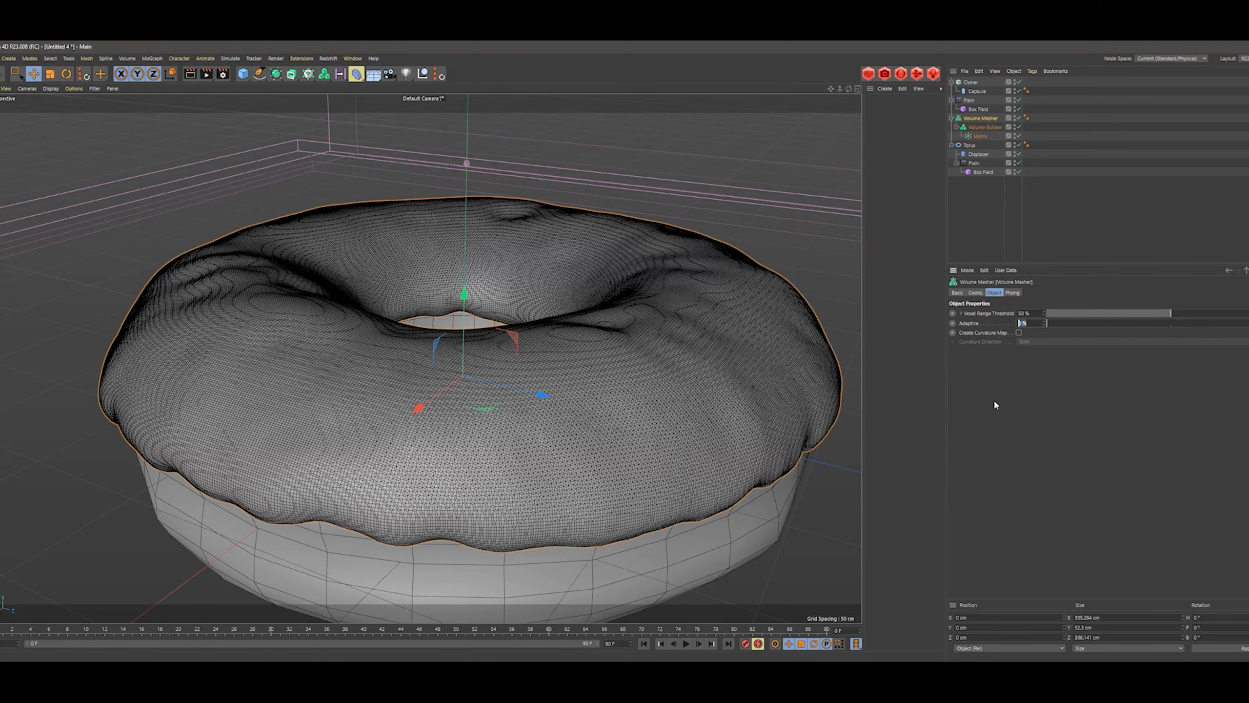
pyautogui.write('1')
pyautogui.press('Return')
pyautogui.moveTo(498, 423)
pyautogui.keyDown('alt'); pyautogui.mouseDown()
pyautogui.moveTo(497, 472)
pyautogui.moveTo(504, 413)
pyautogui.moveTo(497, 423)
pyautogui.mouseUp(); pyautogui.keyUp('alt')
pyautogui.keyDown('alt'); pyautogui.moveTo(498, 424); pyautogui.dragTo(427, 436, button='right'); pyautogui.keyUp('alt')
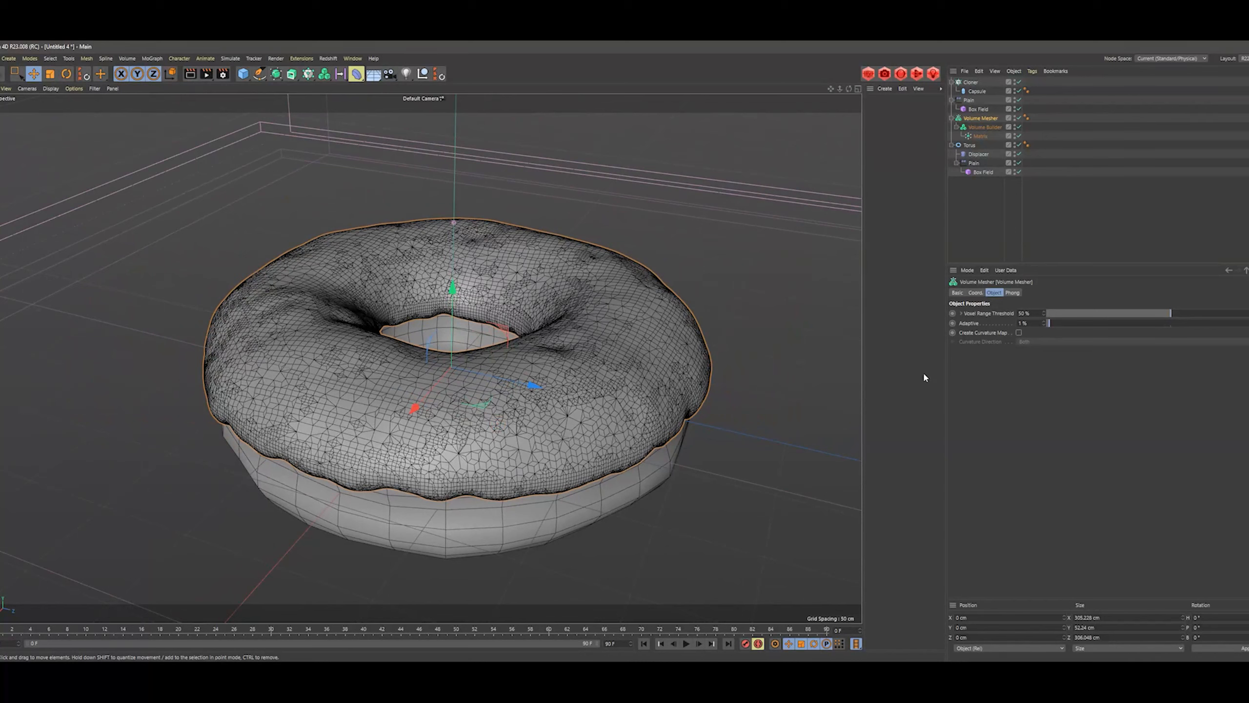
# - Switch the viewport display to smooth shading without mesh lines and frame the whole donut
pyautogui.click(51, 91)
pyautogui.click(57, 102)
pyautogui.moveTo(523, 383)
pyautogui.keyDown('alt'); pyautogui.mouseDown(button='right')
pyautogui.moveTo(414, 394)
pyautogui.moveTo(466, 397)
pyautogui.mouseUp(button='right'); pyautogui.keyUp('alt')
pyautogui.keyDown('alt'); pyautogui.moveTo(468, 398); pyautogui.dragTo(443, 398, button='middle'); pyautogui.keyUp('alt')
pyautogui.keyDown('alt'); pyautogui.moveTo(454, 404); pyautogui.dragTo(454, 420); pyautogui.keyUp('alt')
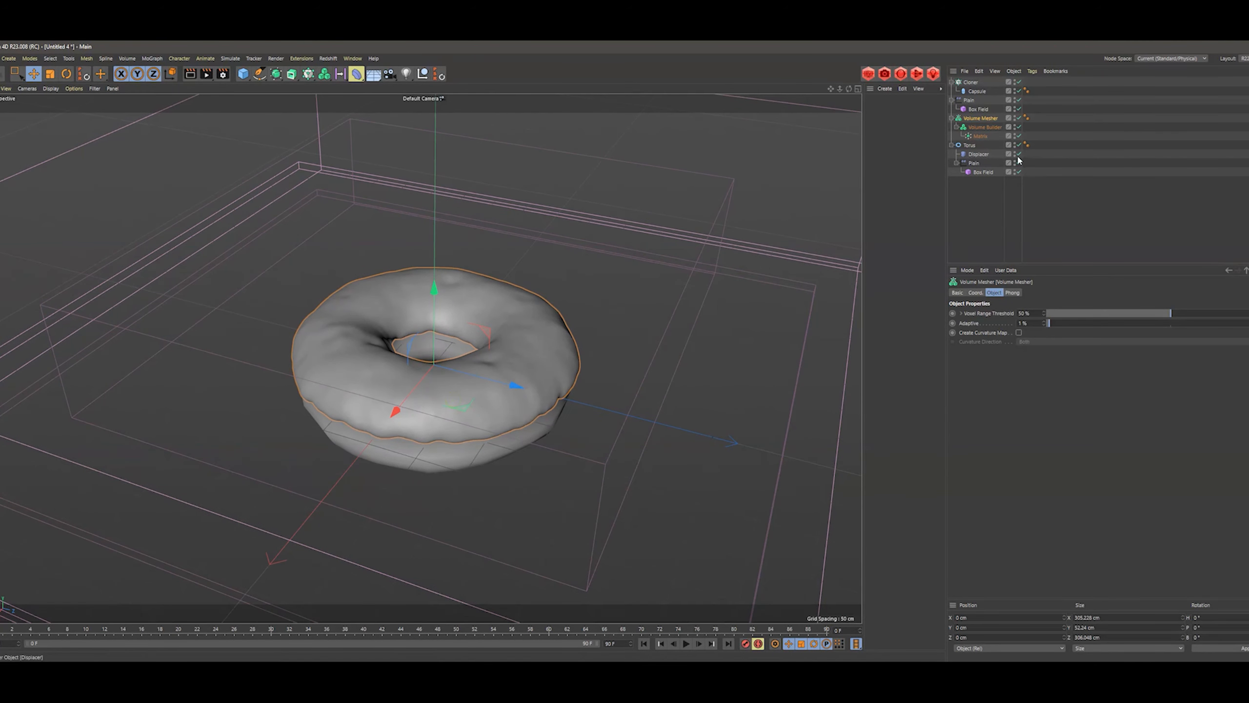
# - Link the Volume Mesher as the Cloner's target object to scatter the capsules over the icing
pyautogui.click(971, 82)
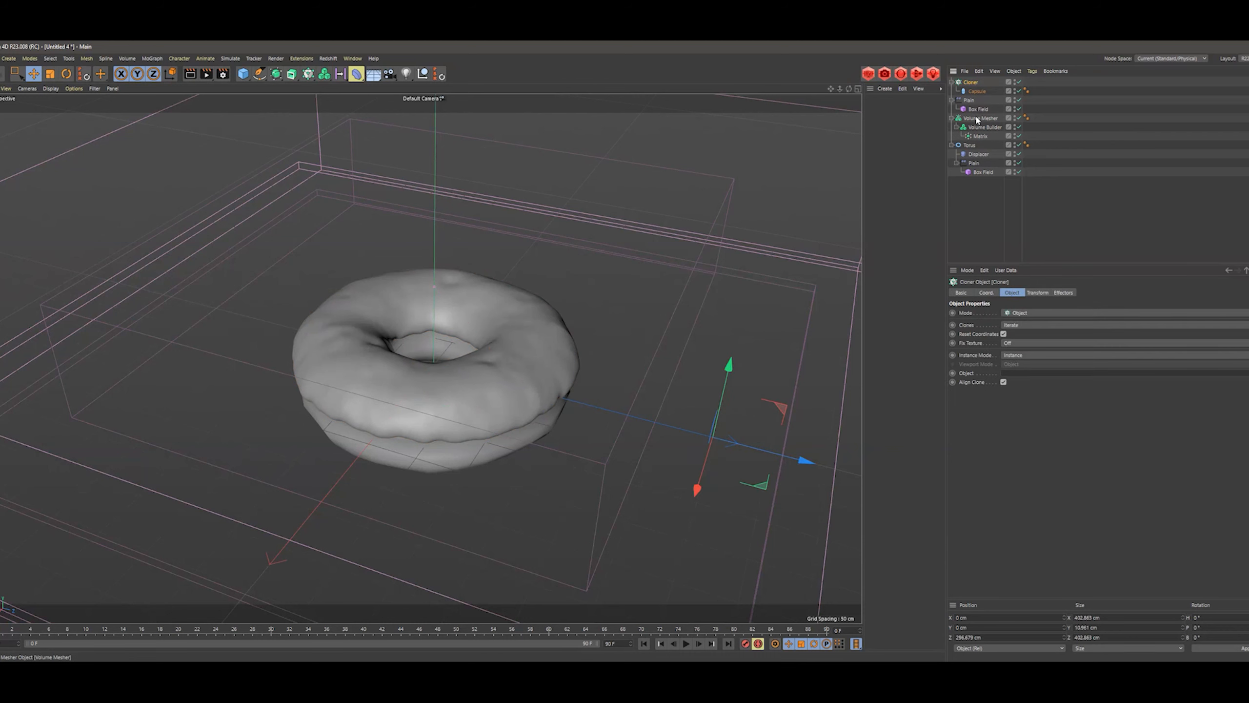
pyautogui.moveTo(978, 118); pyautogui.dragTo(1010, 309)
pyautogui.moveTo(1016, 377); pyautogui.dragTo(1016, 375)
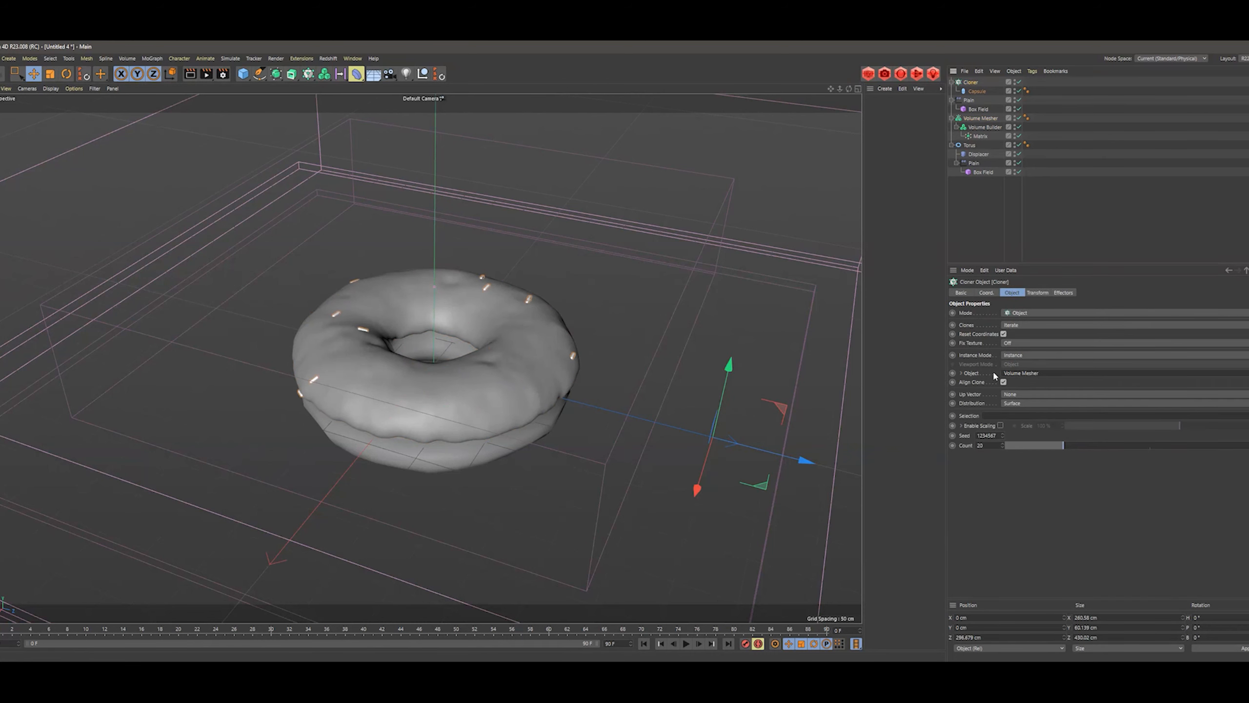
pyautogui.scroll(2, 535, 346)
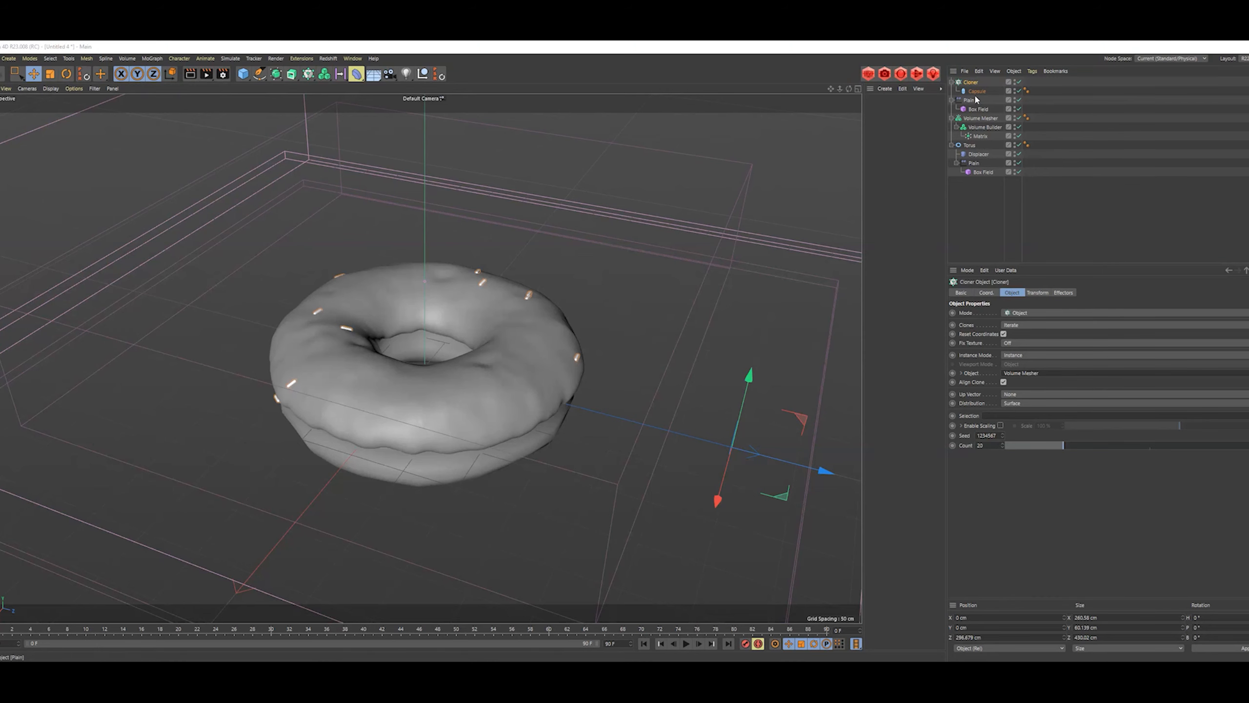
# - Set the Cloner's clone count to 2000
pyautogui.keyDown('alt'); pyautogui.moveTo(423, 384); pyautogui.dragTo(448, 393); pyautogui.keyUp('alt')
pyautogui.keyDown('alt'); pyautogui.moveTo(485, 374); pyautogui.dragTo(501, 424); pyautogui.keyUp('alt')
pyautogui.write('00')
pyautogui.press('Return')
# - Examine the sprinkle distribution over the icing close up, from the side and from above
pyautogui.keyDown('alt'); pyautogui.moveTo(533, 403); pyautogui.dragTo(494, 389); pyautogui.keyUp('alt')
pyautogui.keyDown('alt'); pyautogui.moveTo(494, 389); pyautogui.dragTo(621, 383, button='right'); pyautogui.keyUp('alt')
pyautogui.keyDown('alt'); pyautogui.moveTo(622, 384); pyautogui.dragTo(608, 422); pyautogui.keyUp('alt')
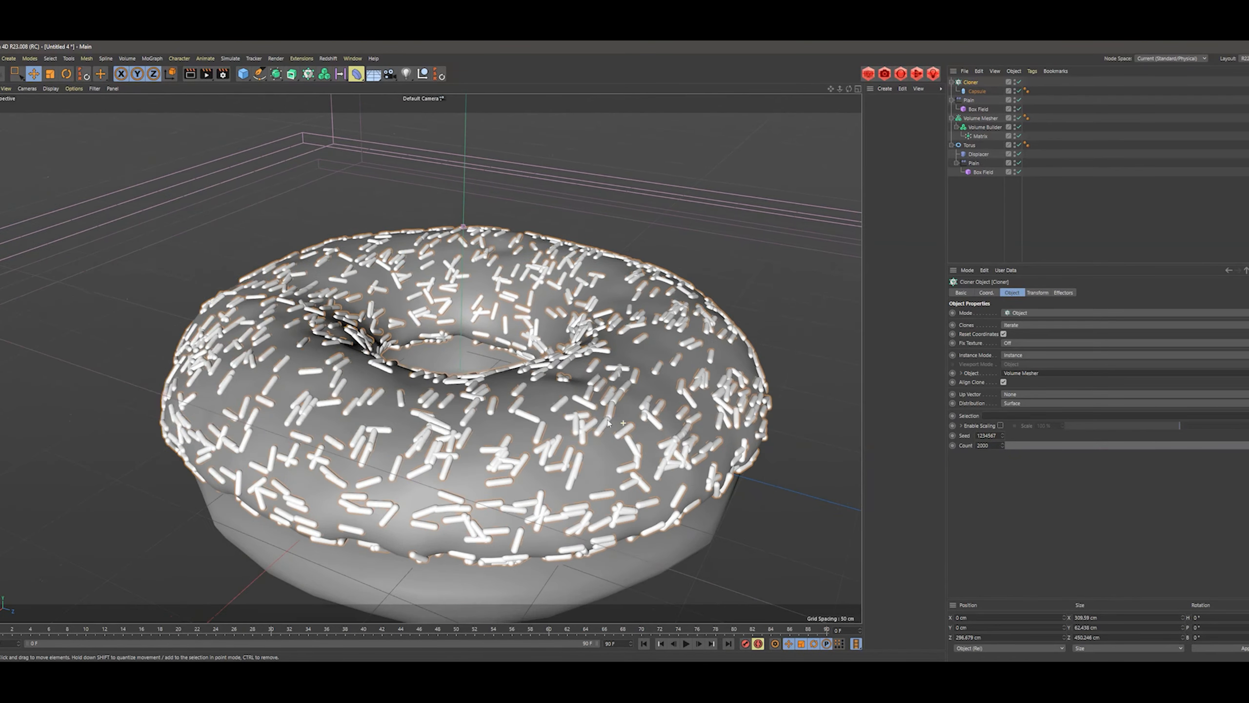
pyautogui.keyDown('alt'); pyautogui.moveTo(609, 422); pyautogui.dragTo(560, 444, button='right'); pyautogui.keyUp('alt')
pyautogui.moveTo(585, 475)
pyautogui.keyDown('alt'); pyautogui.mouseDown()
pyautogui.moveTo(607, 509)
pyautogui.moveTo(565, 434)
pyautogui.moveTo(587, 472)
pyautogui.mouseUp(); pyautogui.keyUp('alt')
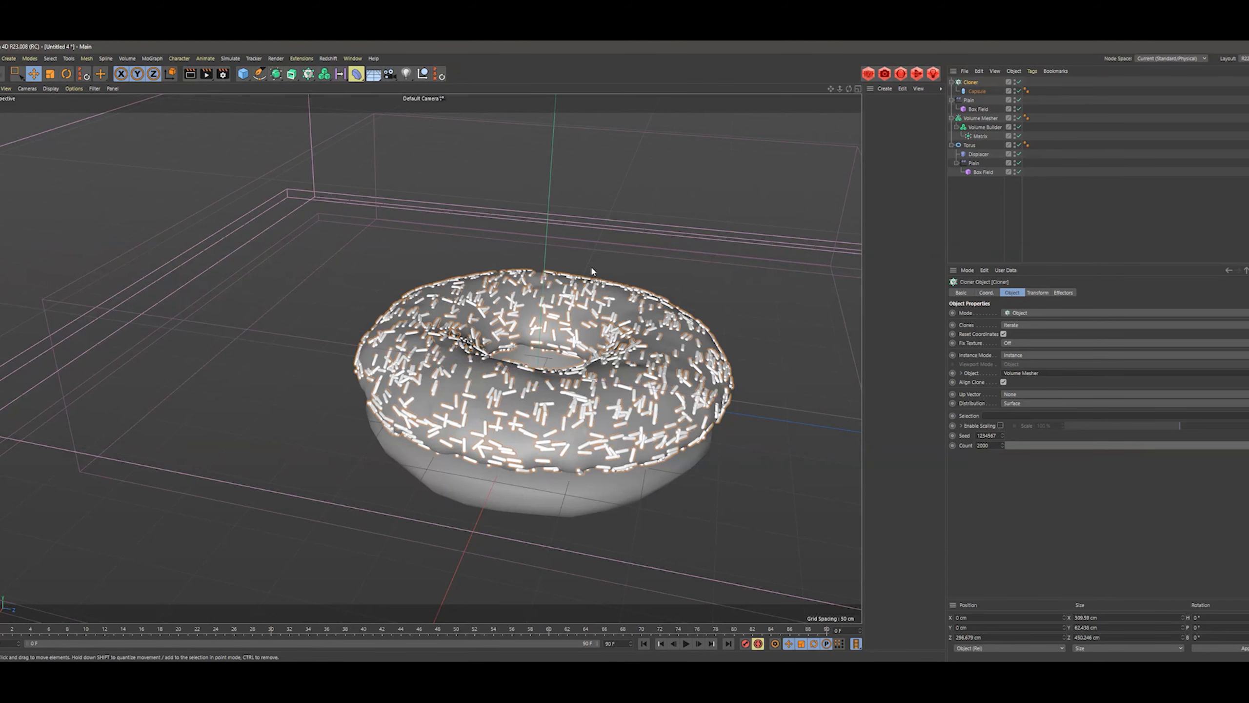
pyautogui.keyDown('alt'); pyautogui.moveTo(581, 402); pyautogui.dragTo(600, 386); pyautogui.keyUp('alt')
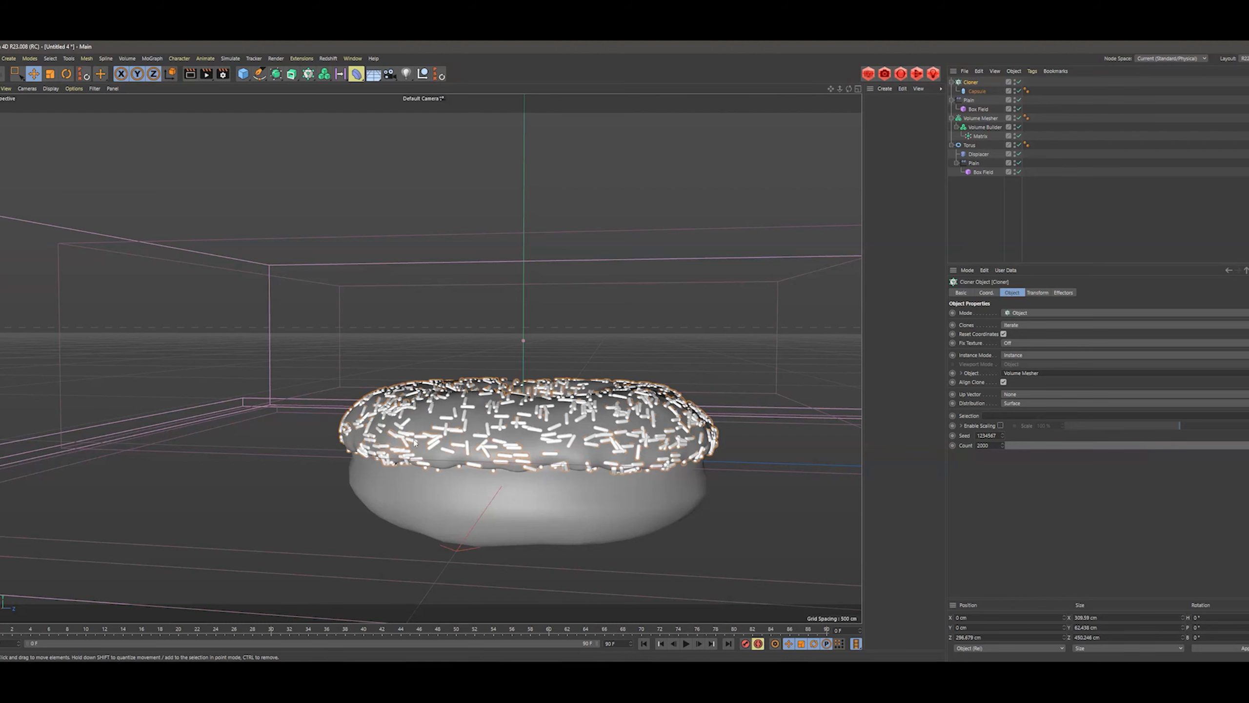
pyautogui.keyDown('alt'); pyautogui.moveTo(534, 449); pyautogui.dragTo(586, 450); pyautogui.keyUp('alt')
pyautogui.keyDown('alt'); pyautogui.moveTo(584, 449); pyautogui.dragTo(556, 451, button='right'); pyautogui.keyUp('alt')
pyautogui.keyDown('alt'); pyautogui.moveTo(555, 451); pyautogui.dragTo(558, 435); pyautogui.keyUp('alt')
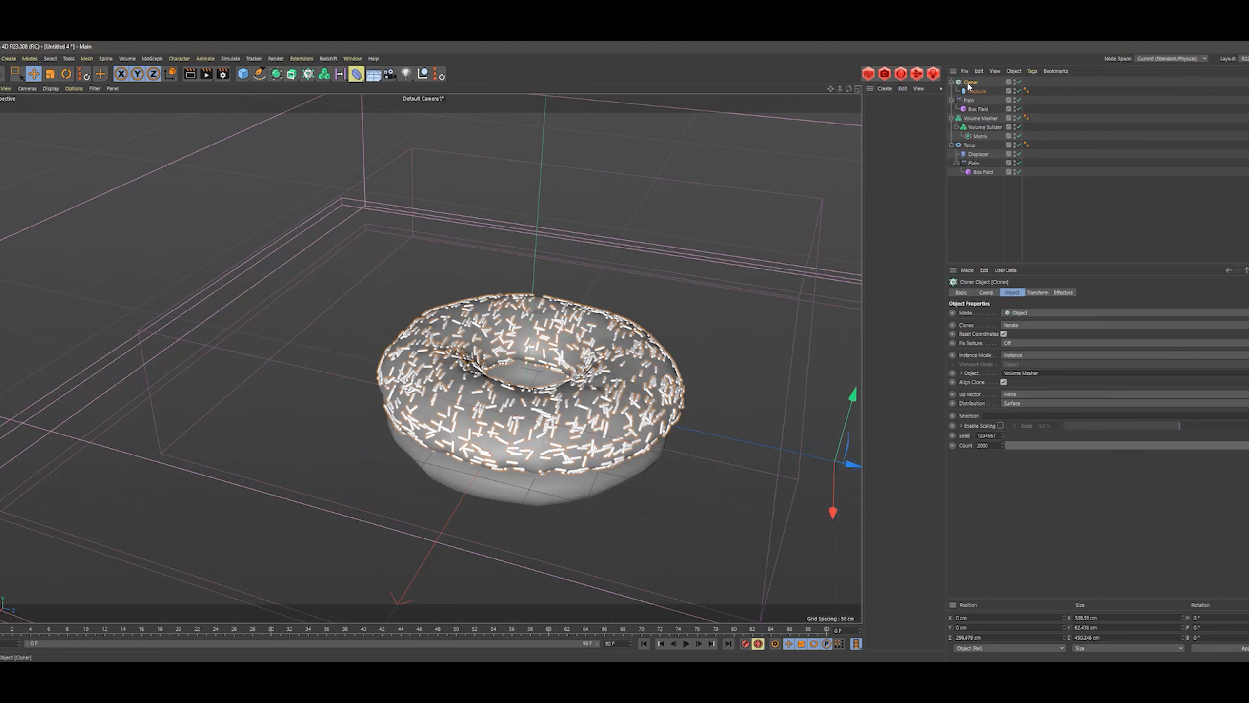
# - Add a Plain effector to the sprinkle Cloner, with Position turned off and Visibility turned on
pyautogui.click(1063, 293)
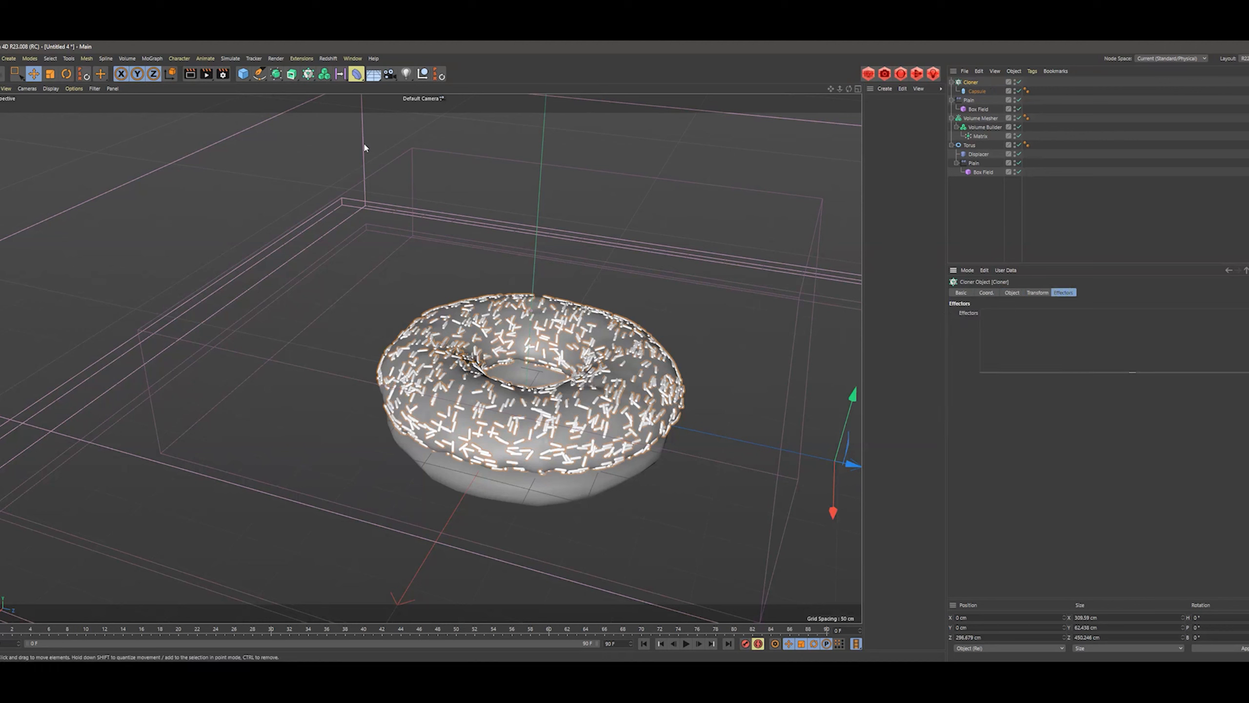
pyautogui.click(151, 59)
pyautogui.moveTo(160, 72)
pyautogui.click(238, 83)
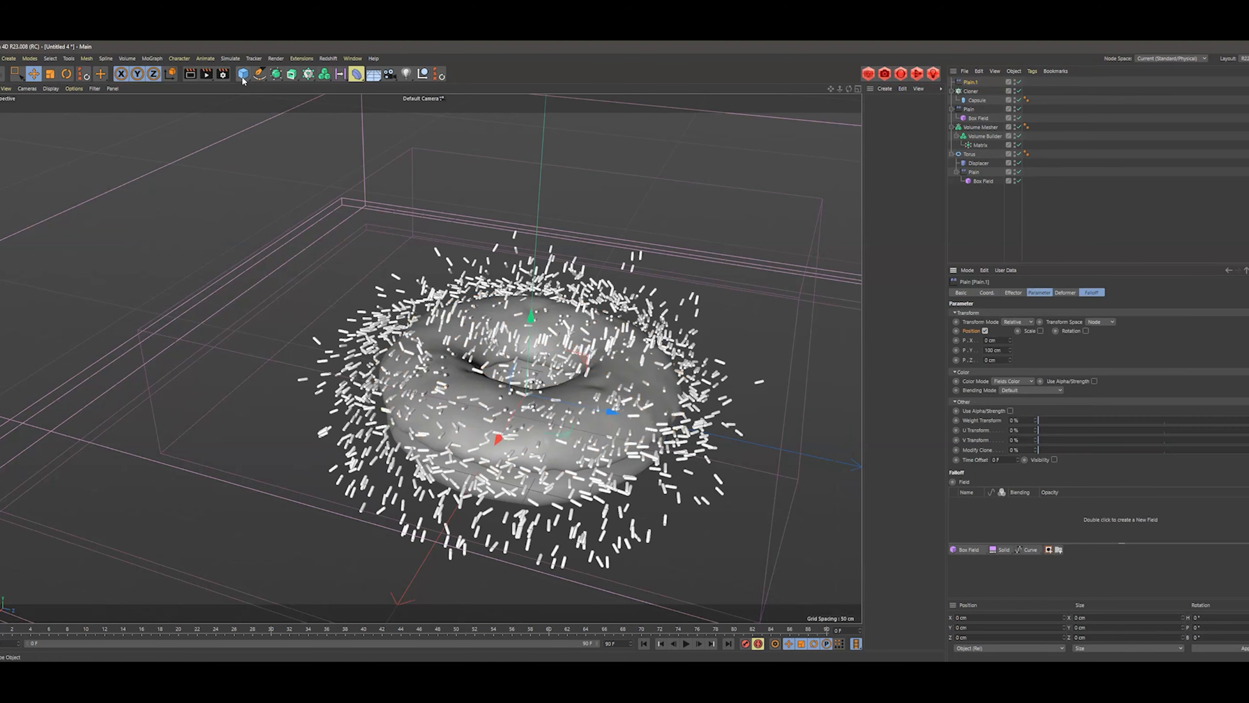
pyautogui.click(986, 331)
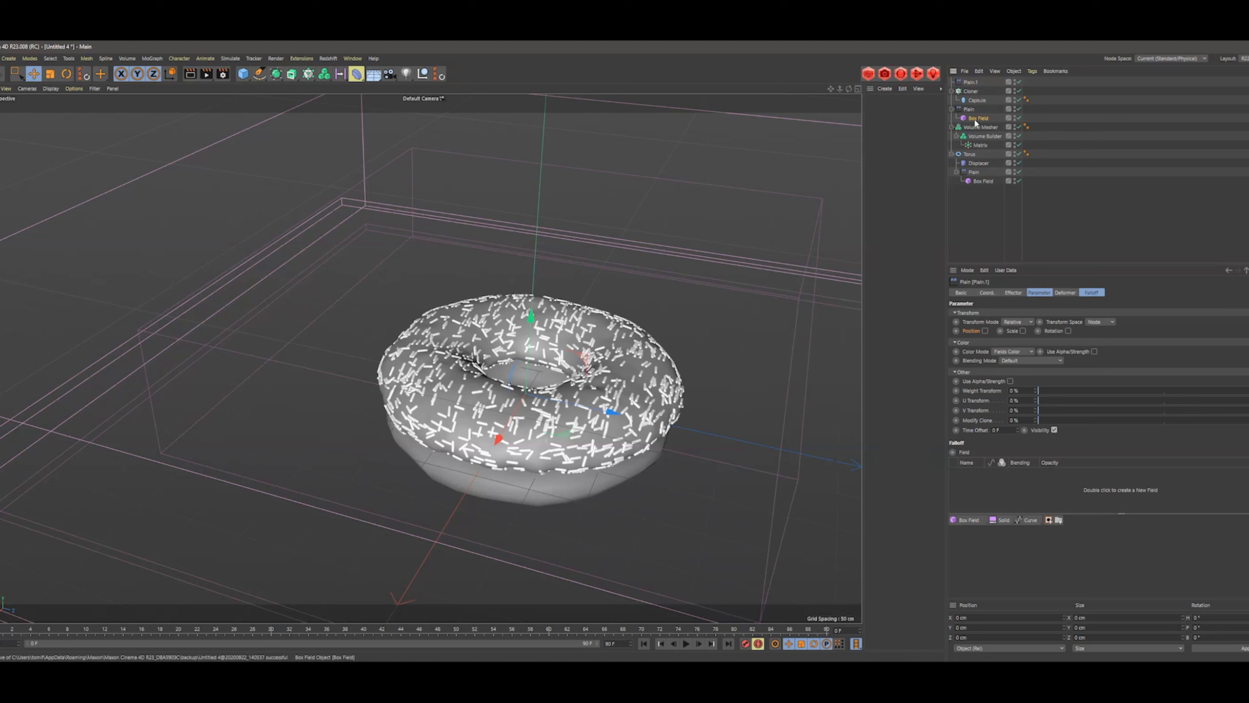
# - Assign the first Plain effector's Box Field as the falloff of the new Plain effector and check the sprinkles along the icing edge
pyautogui.moveTo(977, 121); pyautogui.dragTo(996, 478)
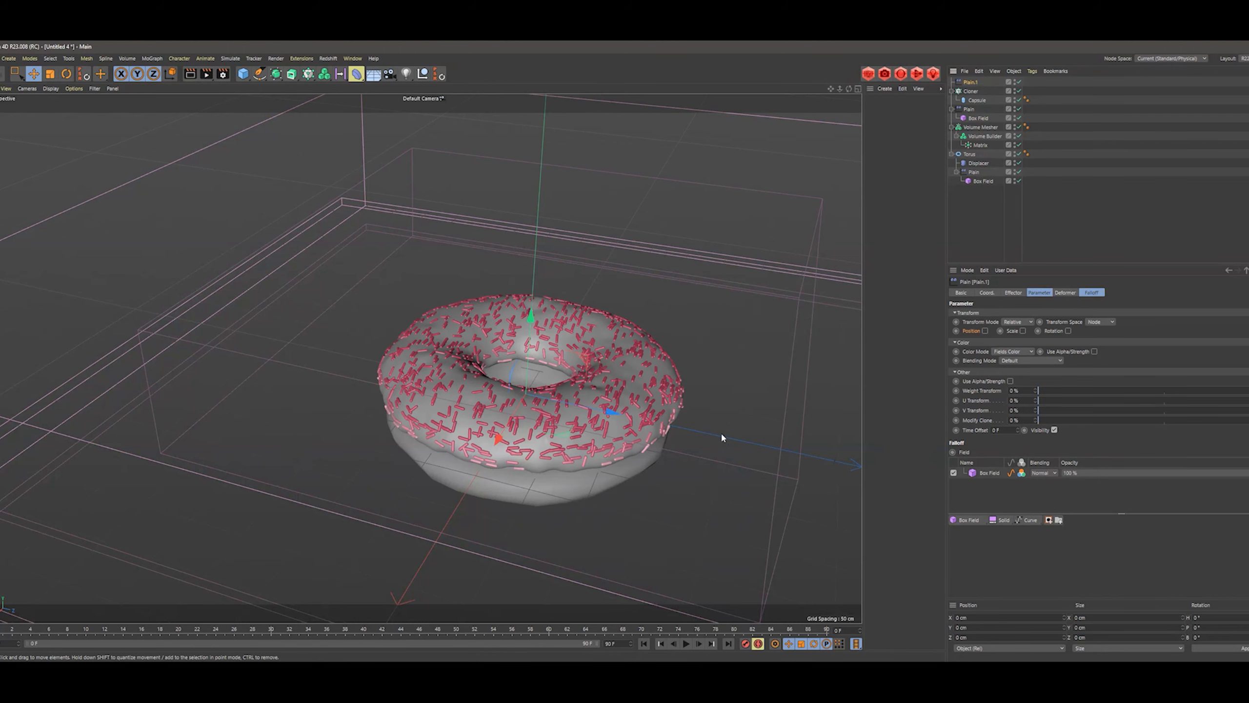
pyautogui.keyDown('alt'); pyautogui.moveTo(679, 427); pyautogui.dragTo(649, 394); pyautogui.keyUp('alt')
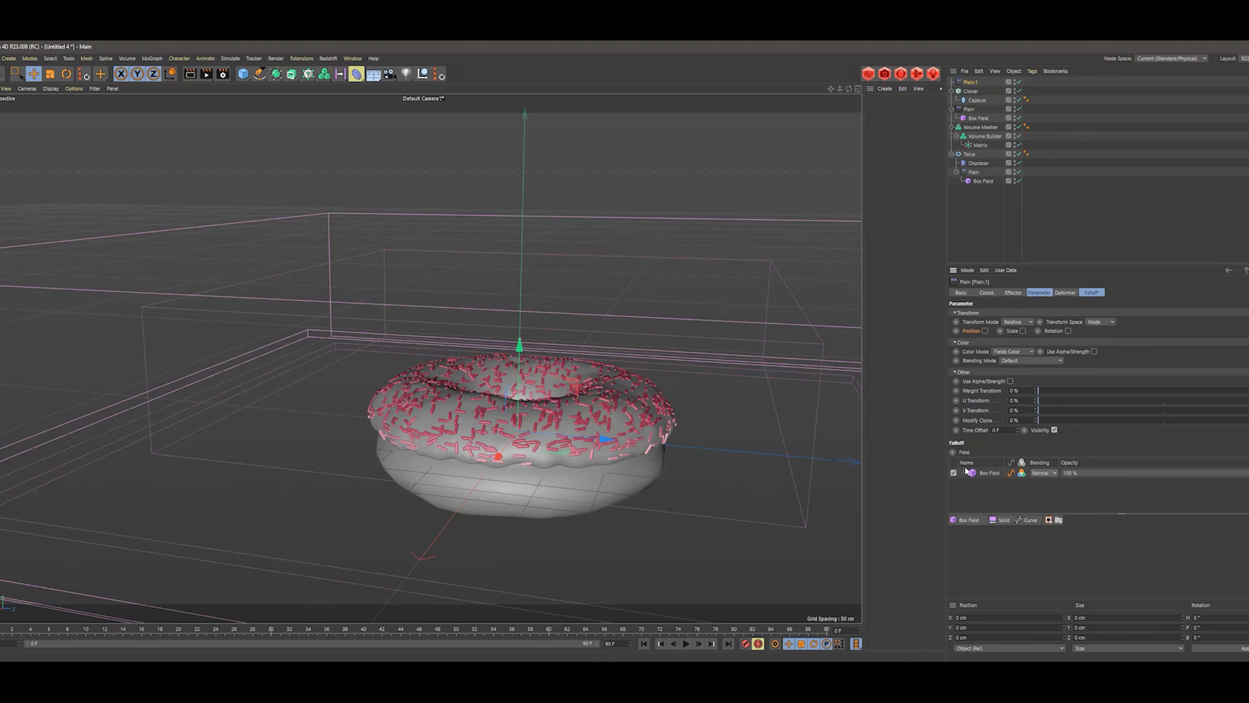
pyautogui.click(980, 474)
pyautogui.click(992, 487)
pyautogui.keyDown('alt'); pyautogui.moveTo(635, 413); pyautogui.dragTo(609, 442); pyautogui.keyUp('alt')
pyautogui.scroll(3, 631, 438)
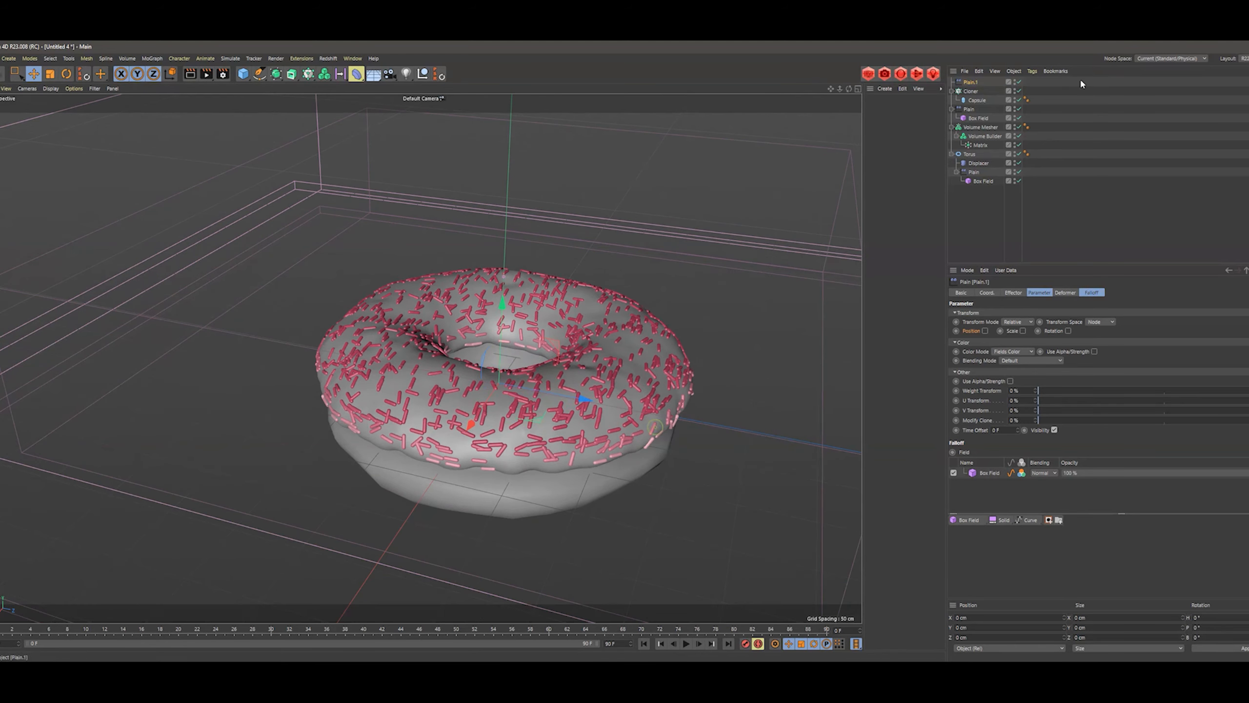
# - Compare the falloff with the first Plain effector's, and add a Curve layer above the Box Field in the sprinkle effector's falloff
pyautogui.click(971, 109)
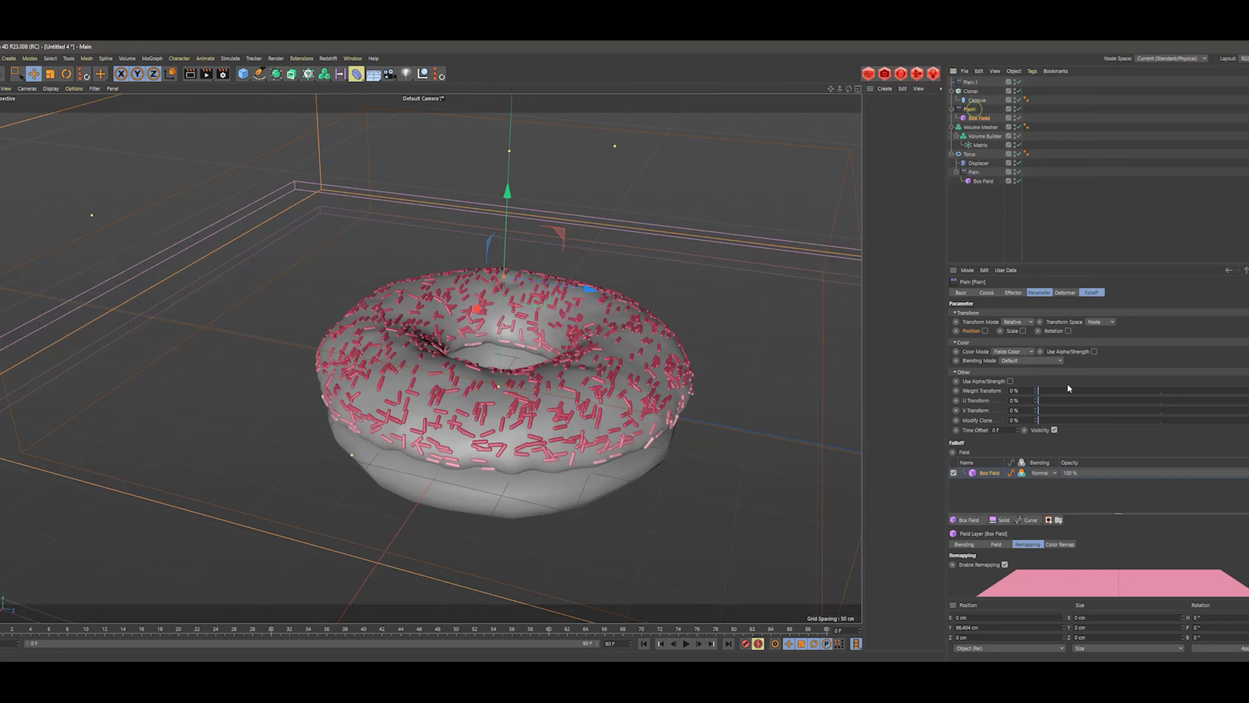
pyautogui.click(970, 82)
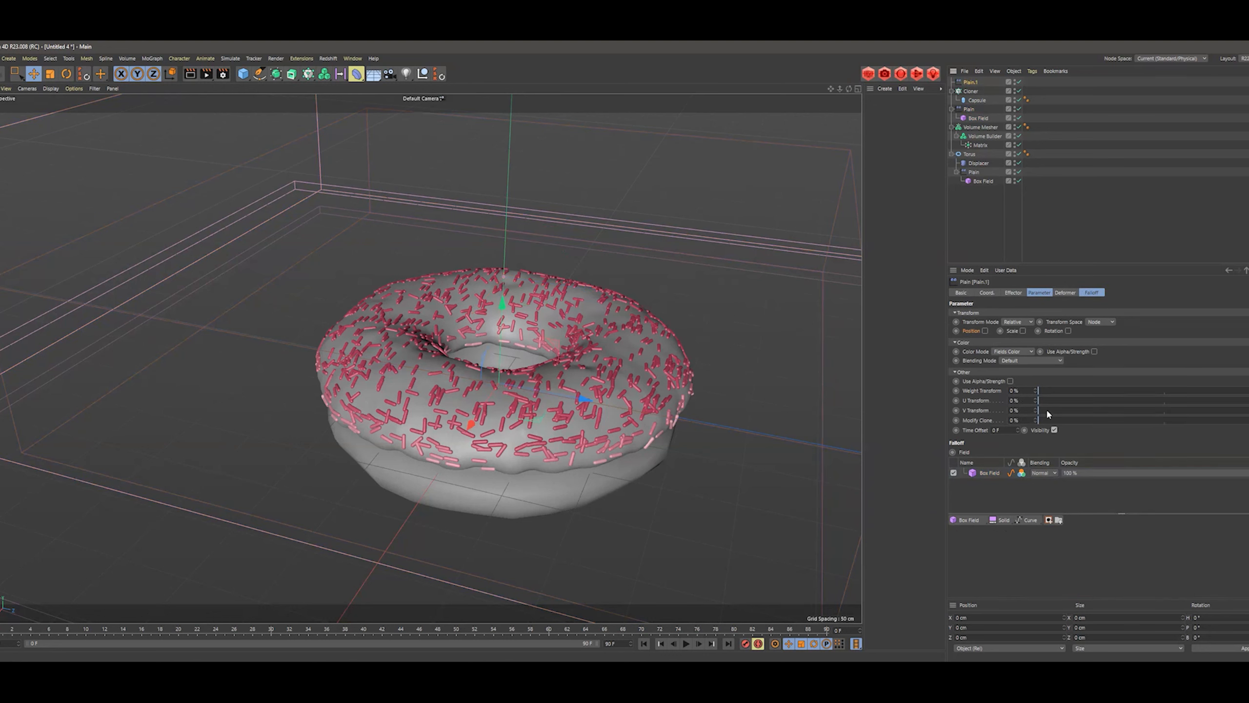
pyautogui.click(1028, 521)
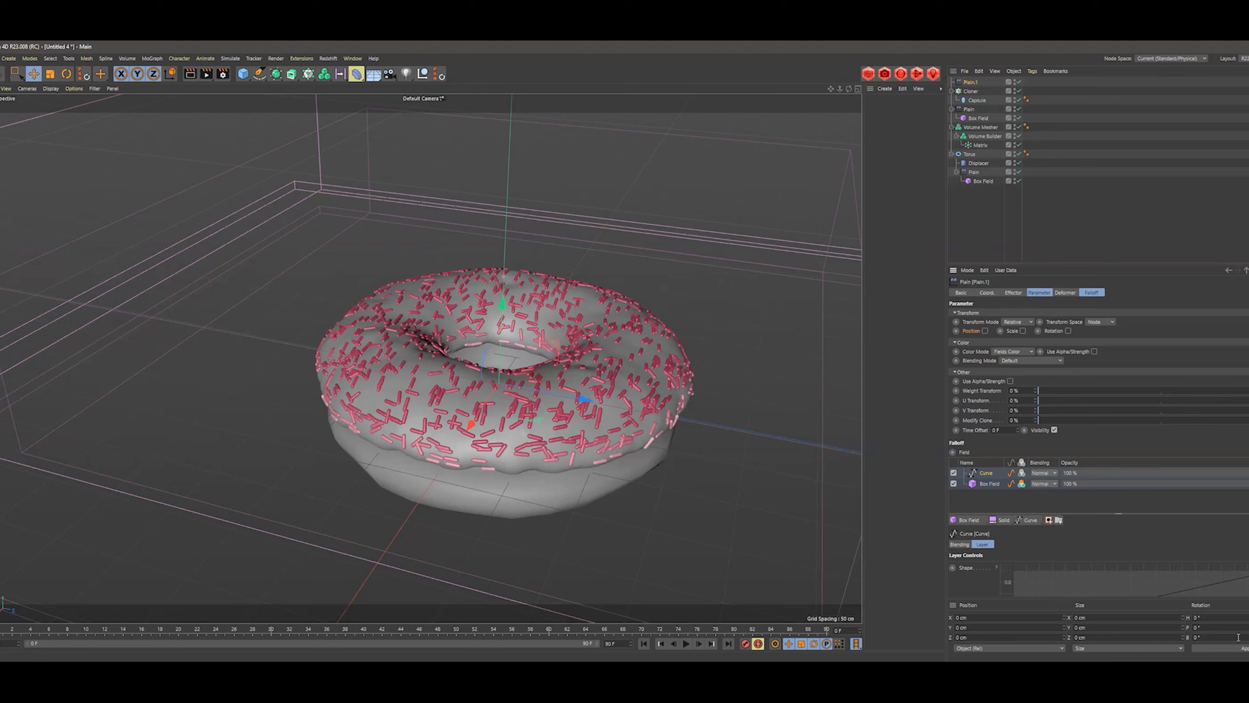
pyautogui.scroll(-2, 1179, 579)
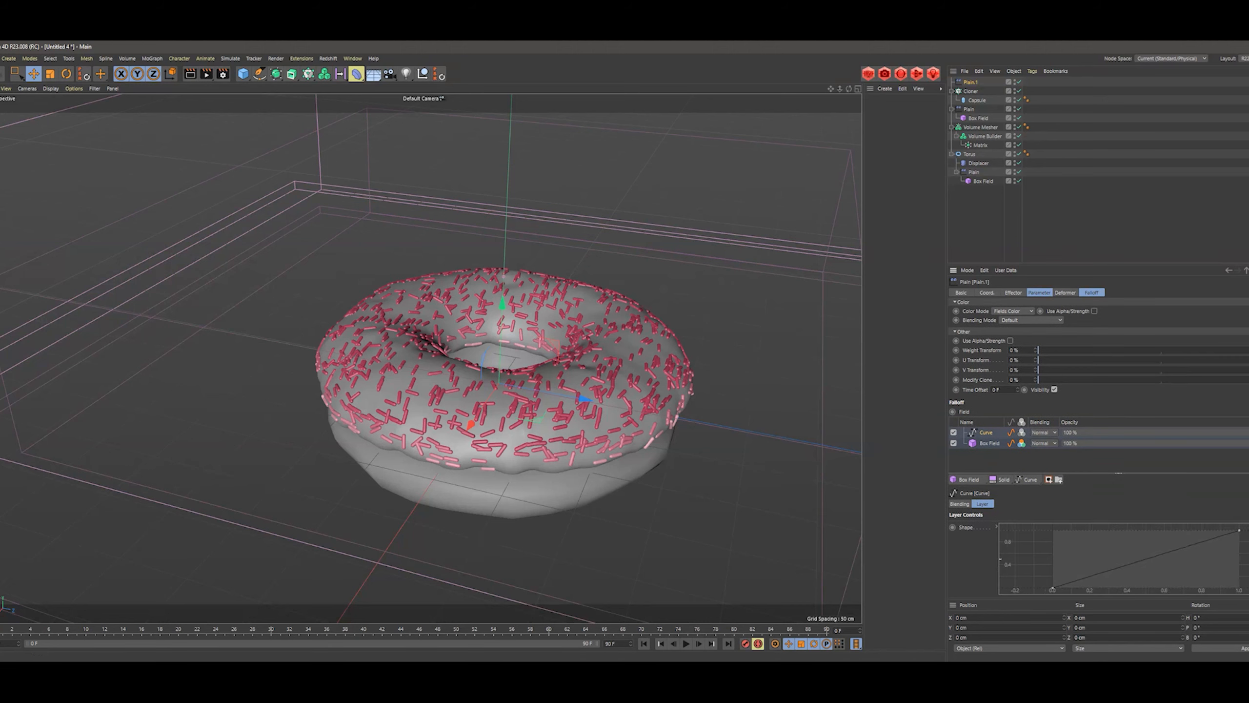
pyautogui.scroll(-2, 1205, 549)
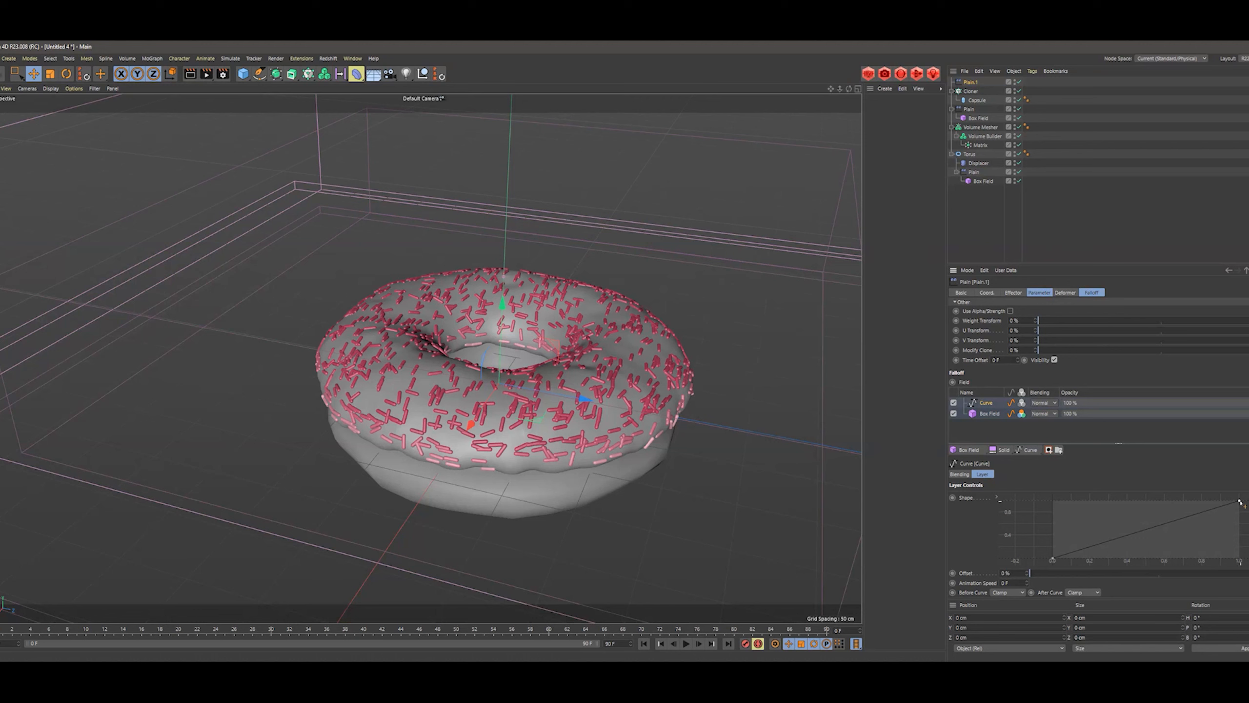